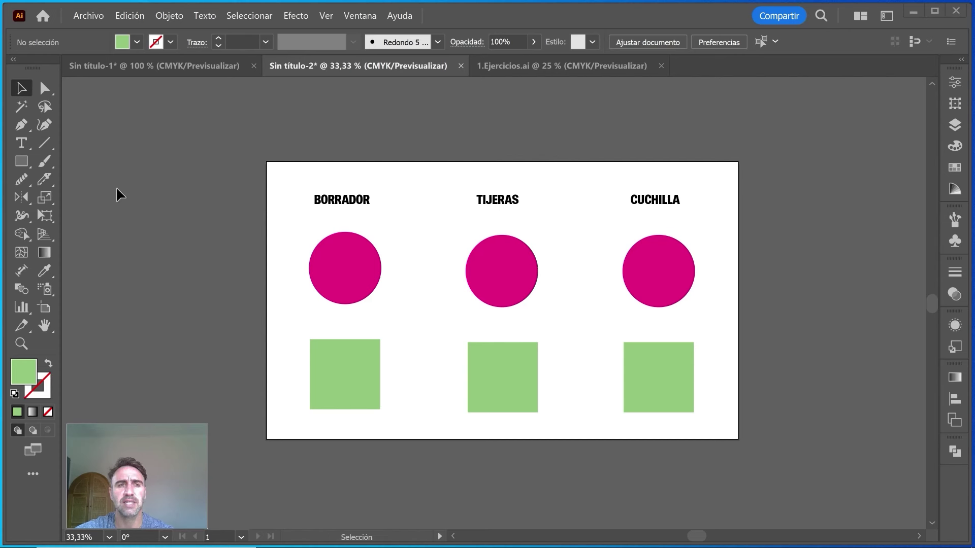
# - Erase a diagonal band through the BORRADOR circle with the Eraser tool at 50% zoom
pyautogui.click(45, 181)
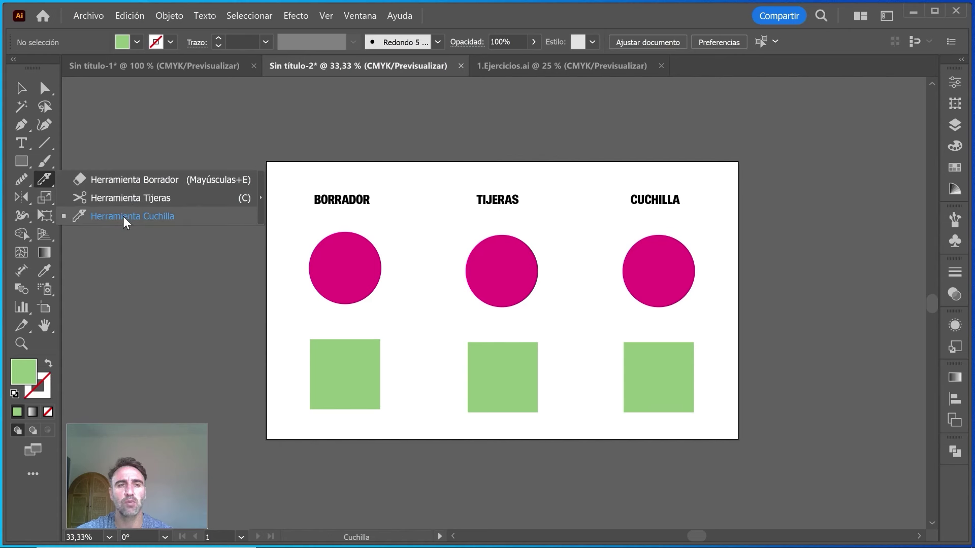
pyautogui.click(138, 178)
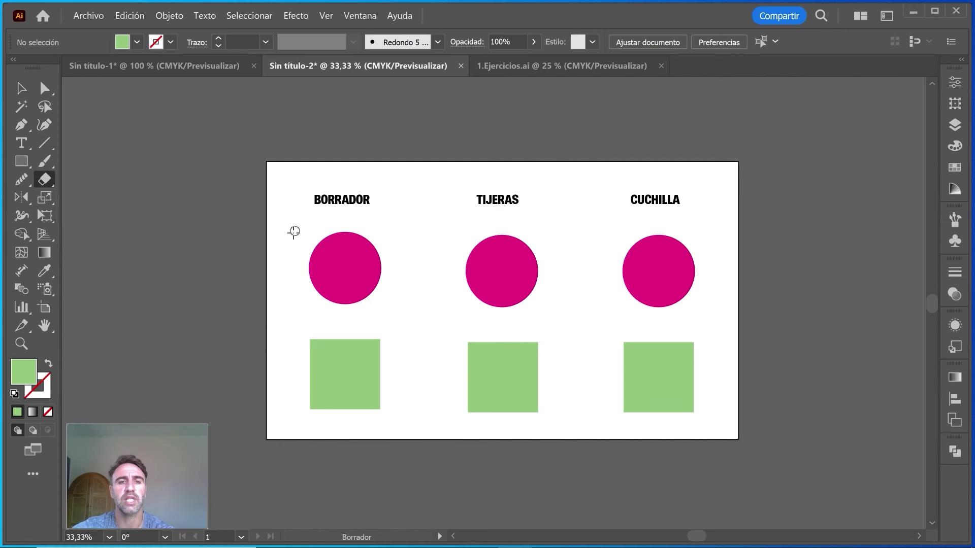
pyautogui.scroll(1, 292, 236)
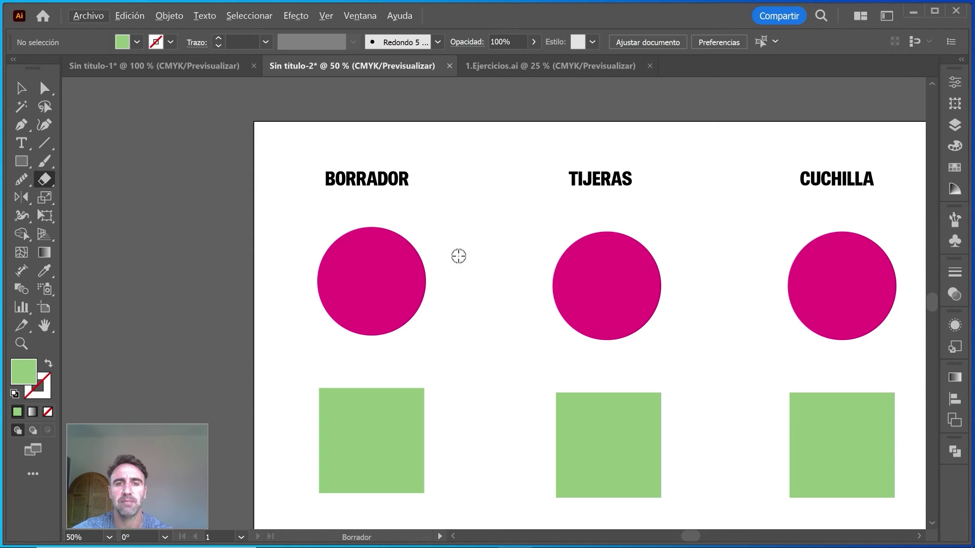
pyautogui.moveTo(436, 251); pyautogui.dragTo(293, 317)
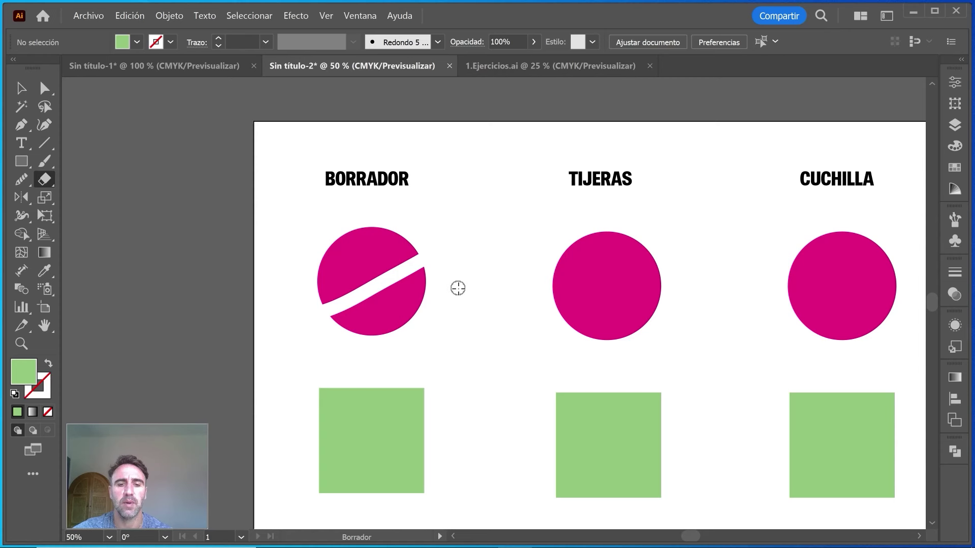
# - Select each piece to confirm the BORRADOR circle is now two separate objects
pyautogui.press('v')
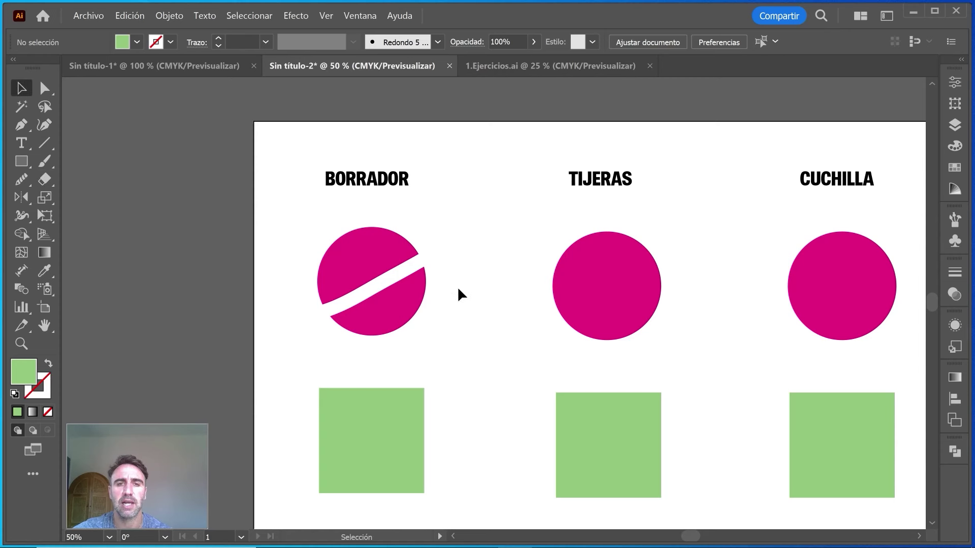
pyautogui.click(409, 292)
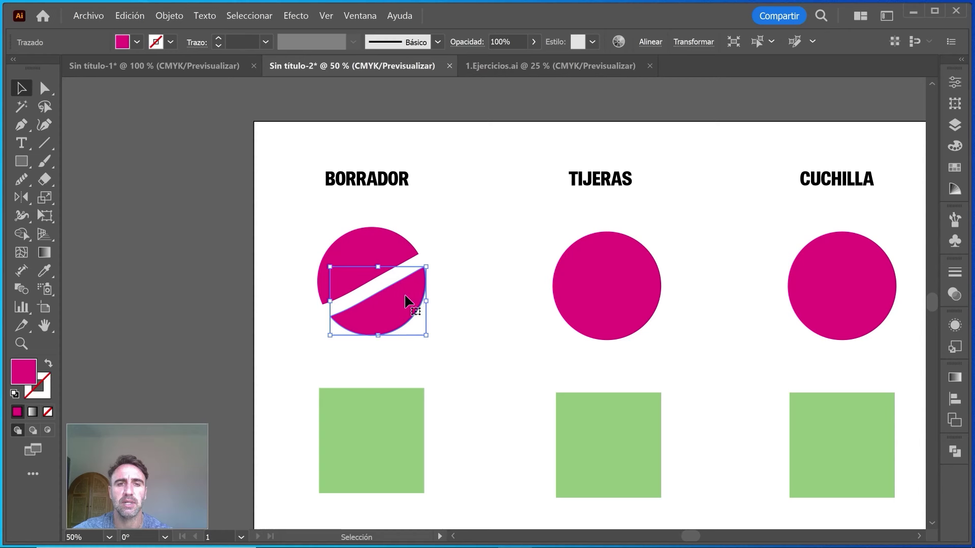
pyautogui.click(376, 250)
pyautogui.click(389, 320)
pyautogui.click(446, 301)
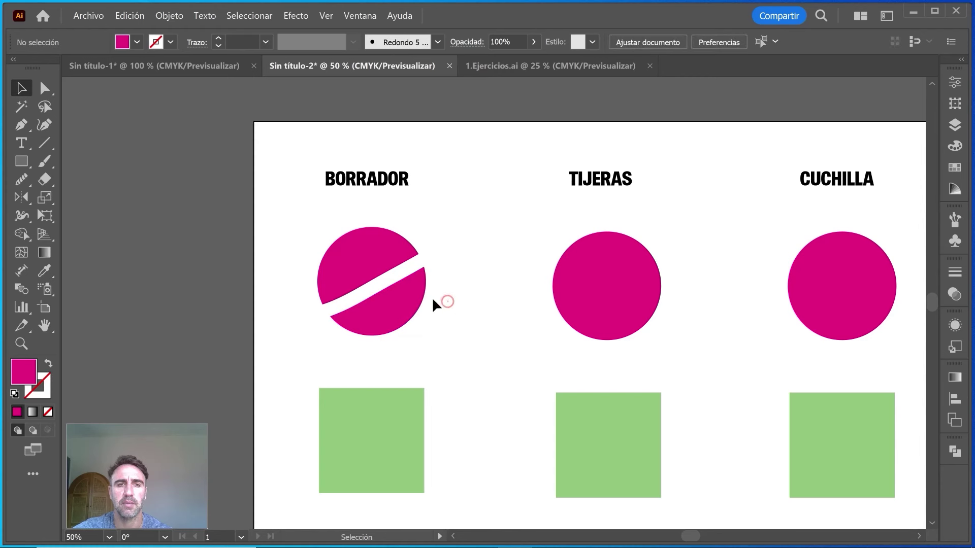
pyautogui.click(44, 180)
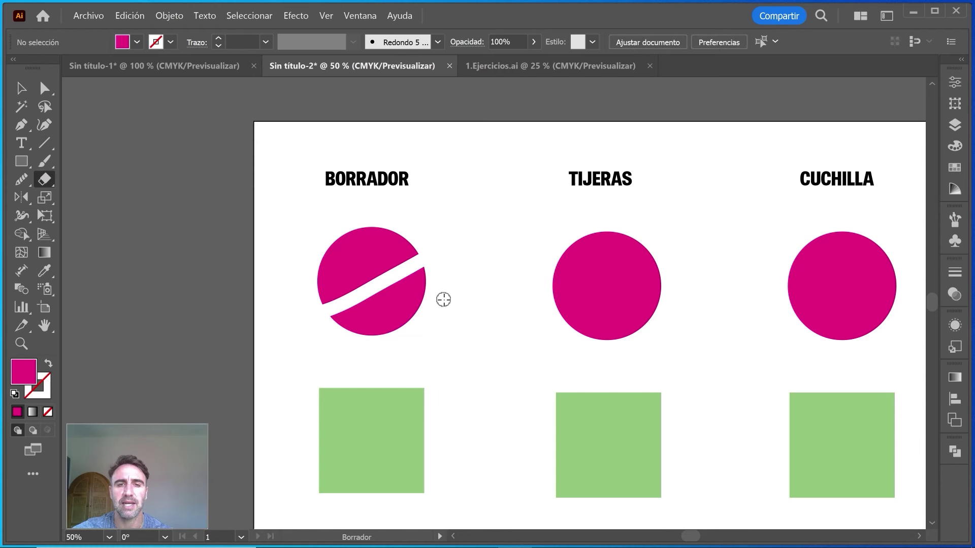
# - Set the Eraser Tool Options to 53° angle, 51% roundness and 60 pt size
pyautogui.press('Return')
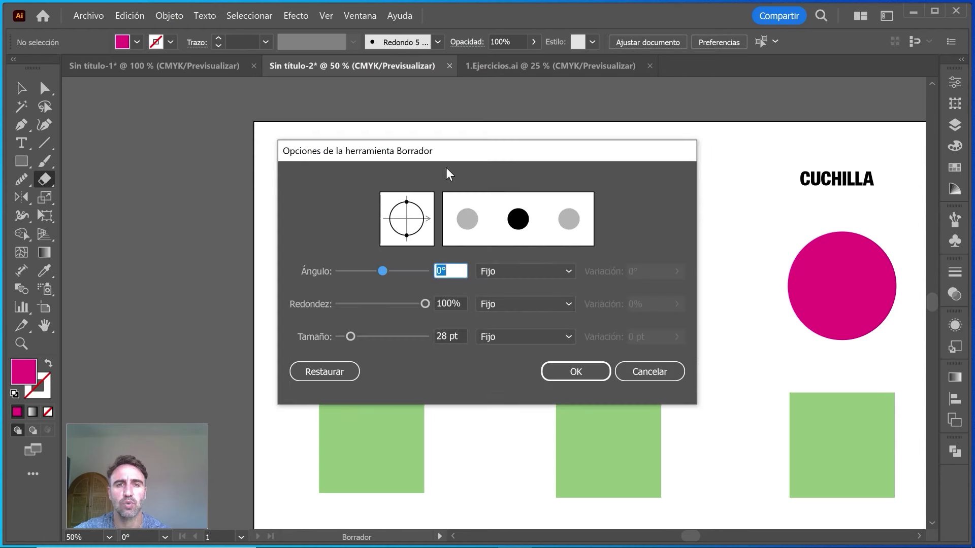
pyautogui.moveTo(470, 154); pyautogui.dragTo(695, 157)
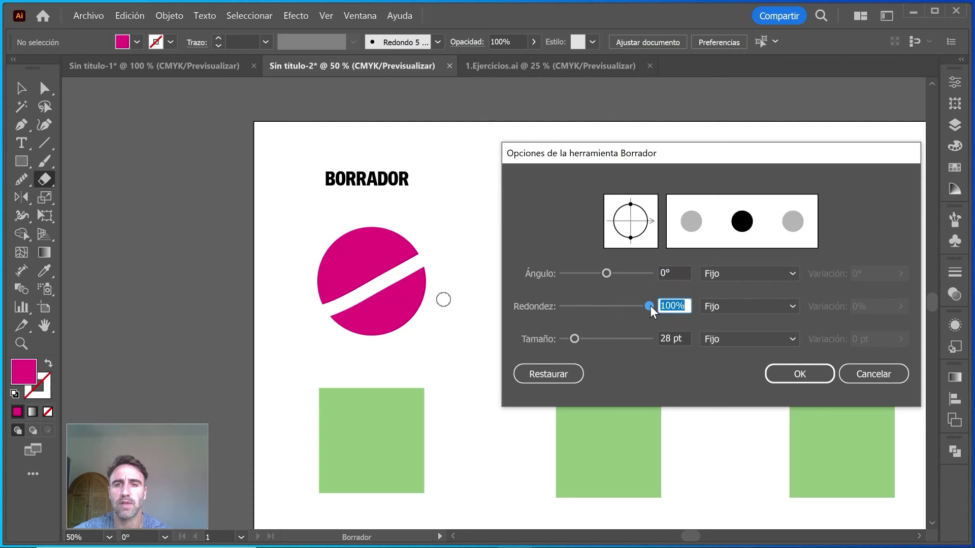
pyautogui.moveTo(649, 306); pyautogui.dragTo(609, 305)
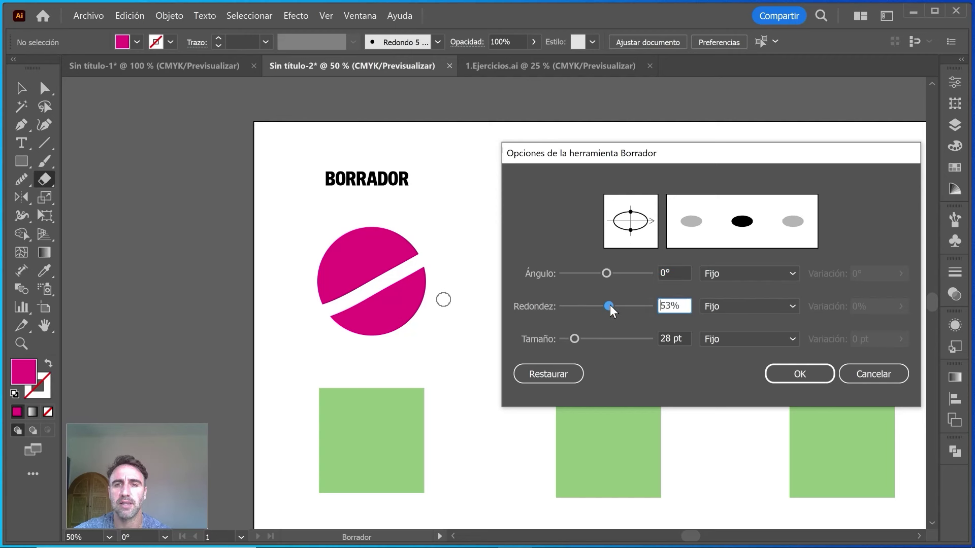
pyautogui.moveTo(608, 304); pyautogui.dragTo(618, 273)
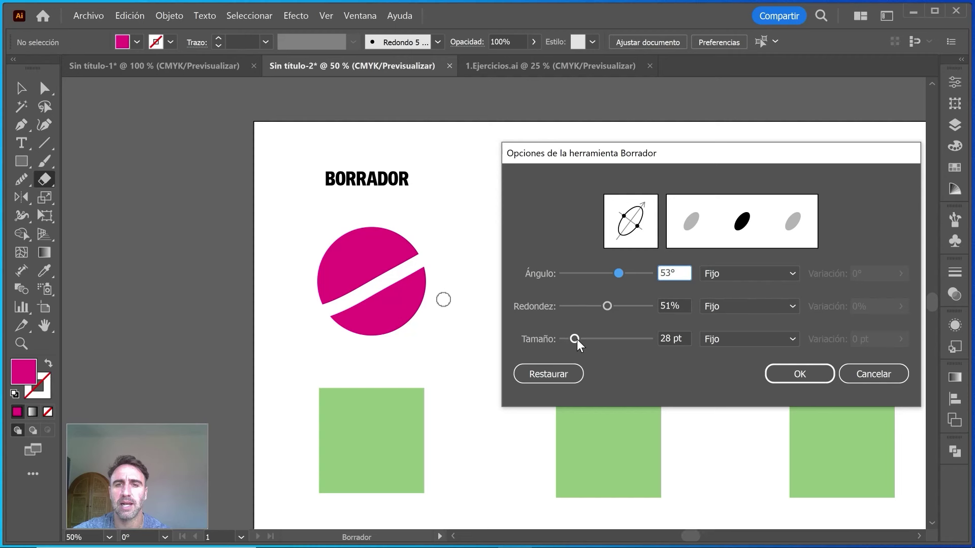
pyautogui.moveTo(576, 339); pyautogui.dragTo(590, 339)
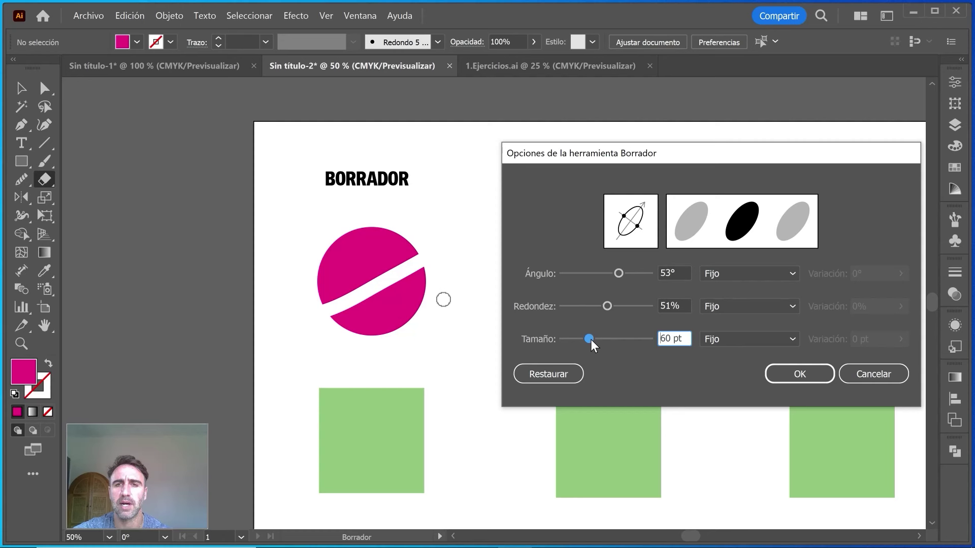
pyautogui.click(810, 376)
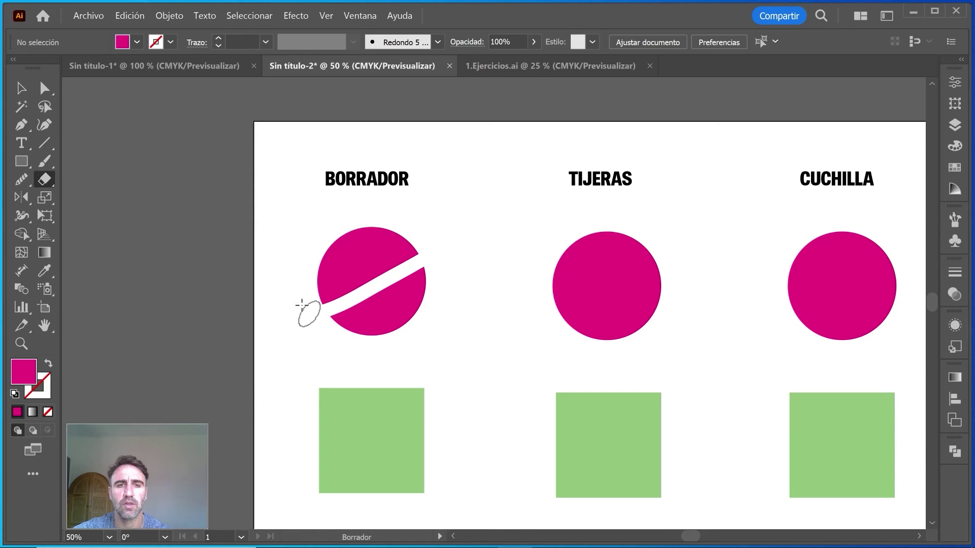
# - Erase three more diagonal strips across the BORRADOR circle, leaving magenta stripes
pyautogui.moveTo(297, 310); pyautogui.dragTo(424, 224)
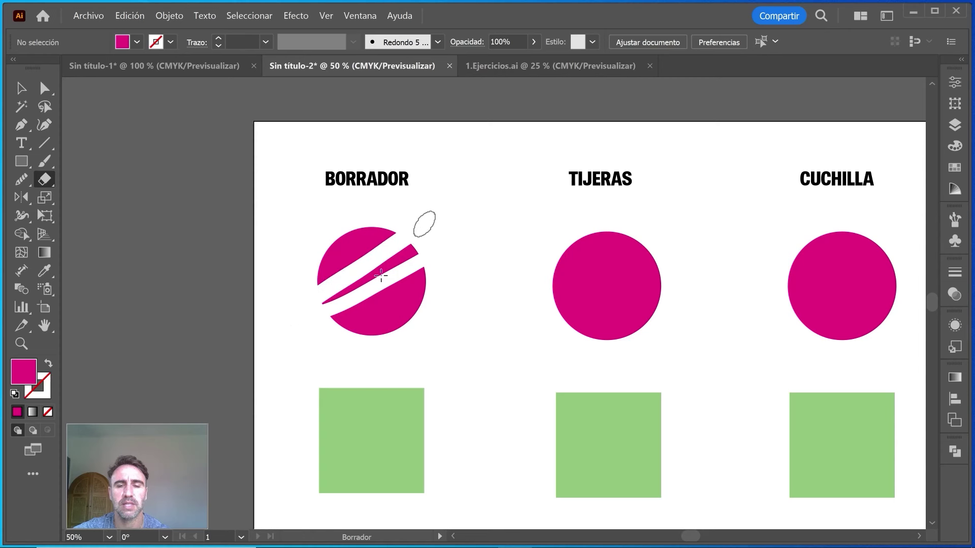
pyautogui.moveTo(277, 346); pyautogui.dragTo(477, 261)
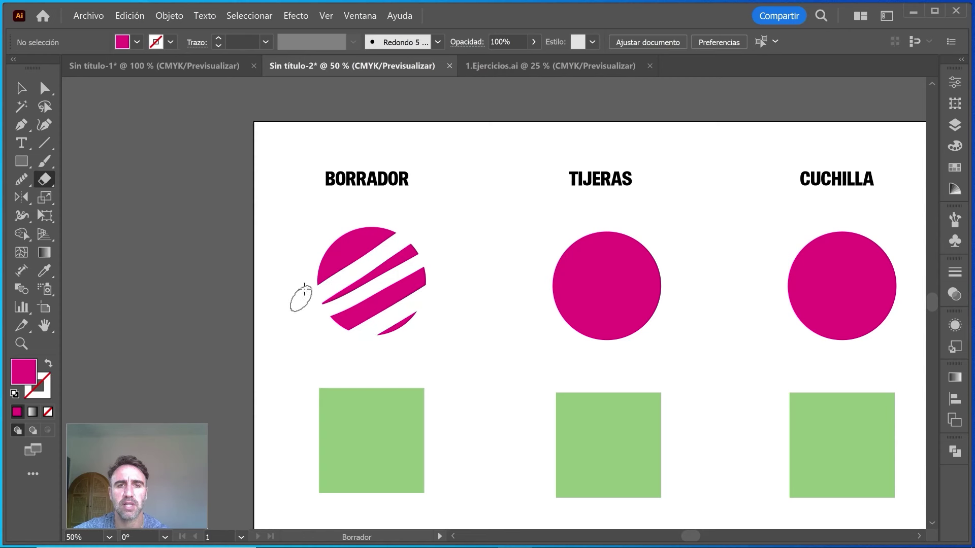
pyautogui.moveTo(303, 287); pyautogui.dragTo(411, 186)
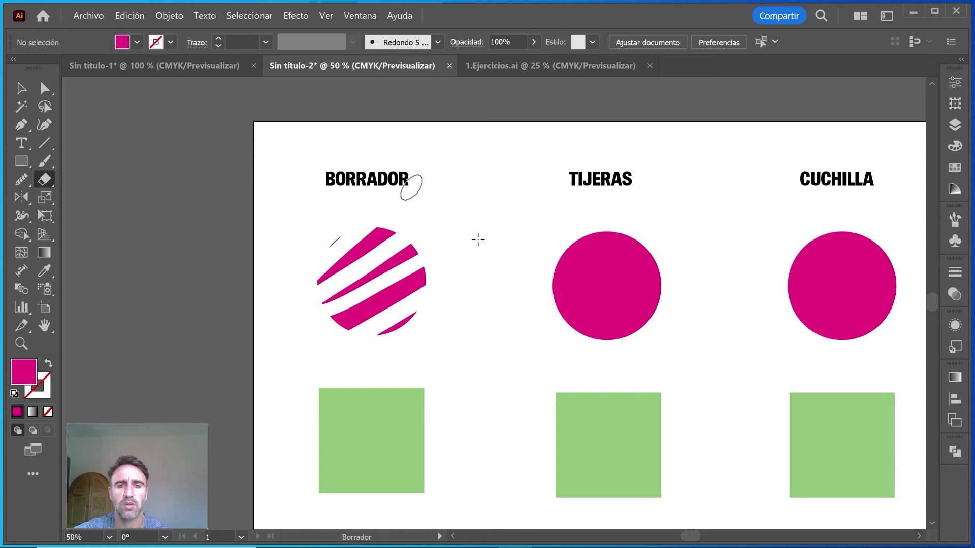
pyautogui.scroll(-1, 350, 242)
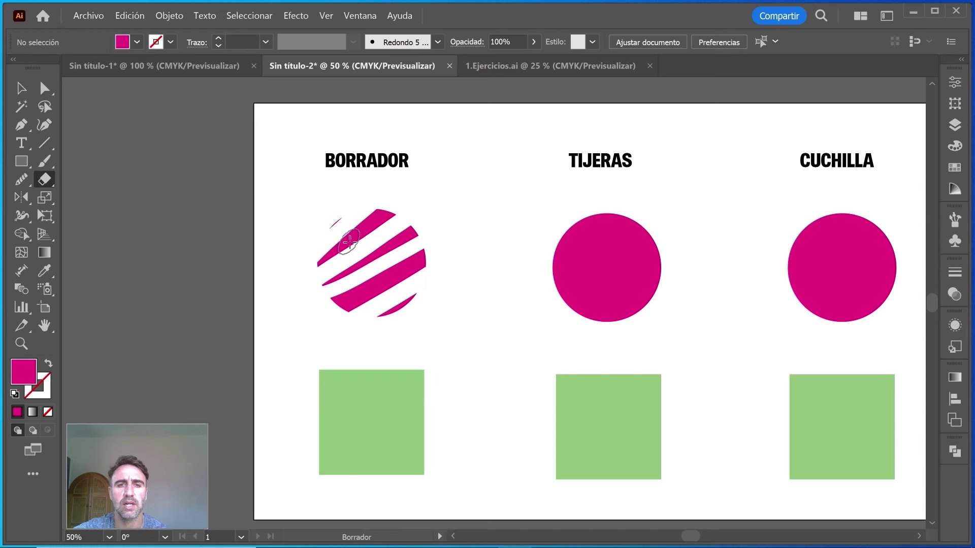
pyautogui.scroll(-1, 350, 242)
pyautogui.scroll(-1, 350, 242)
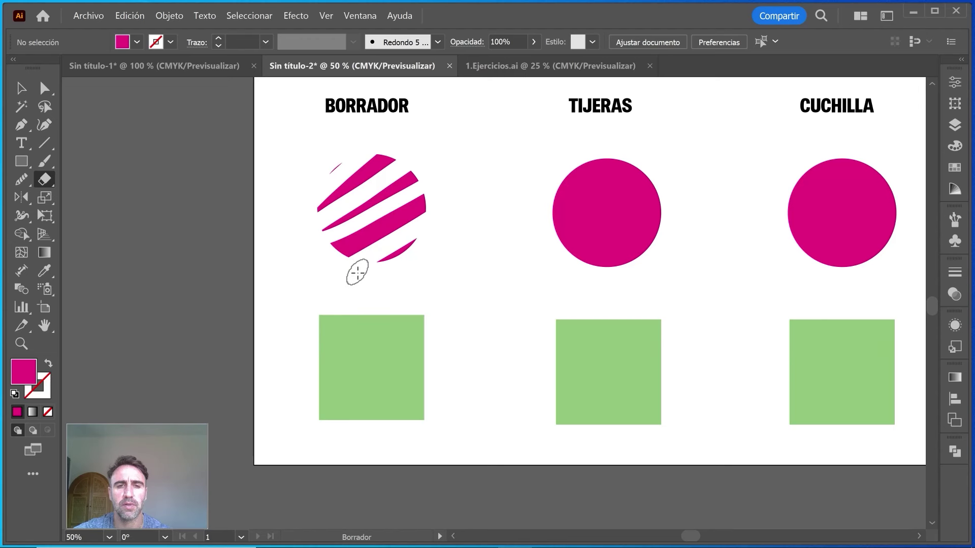
pyautogui.scroll(-1, 354, 267)
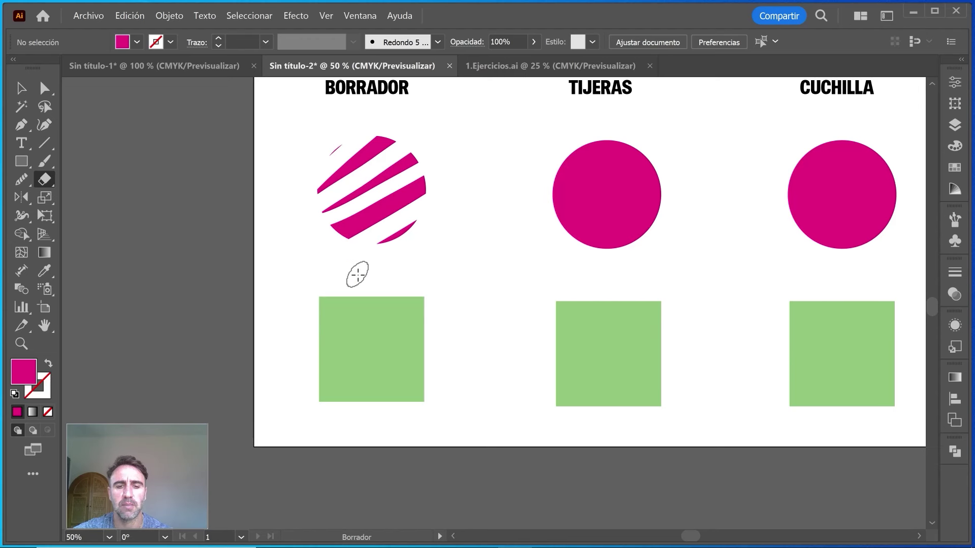
# - Give the green square under BORRADOR a 12 pt black stroke in the Stroke panel
pyautogui.press('v')
pyautogui.click(365, 325)
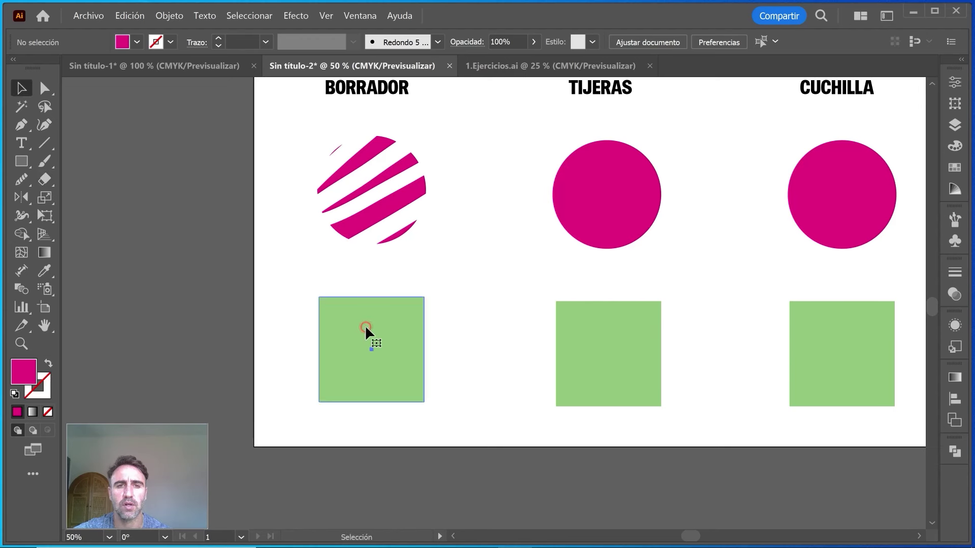
pyautogui.click(955, 272)
pyautogui.click(850, 289)
pyautogui.click(872, 107)
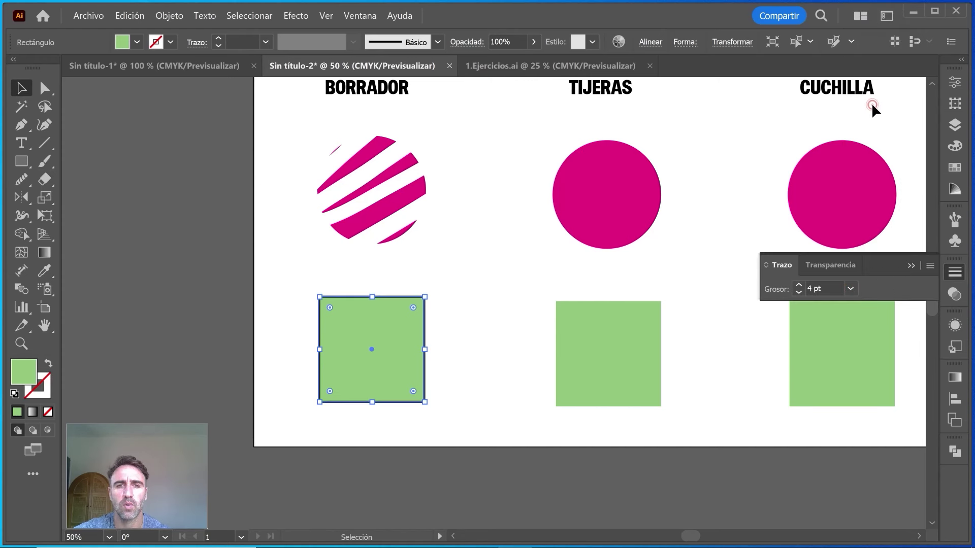
pyautogui.click(799, 284)
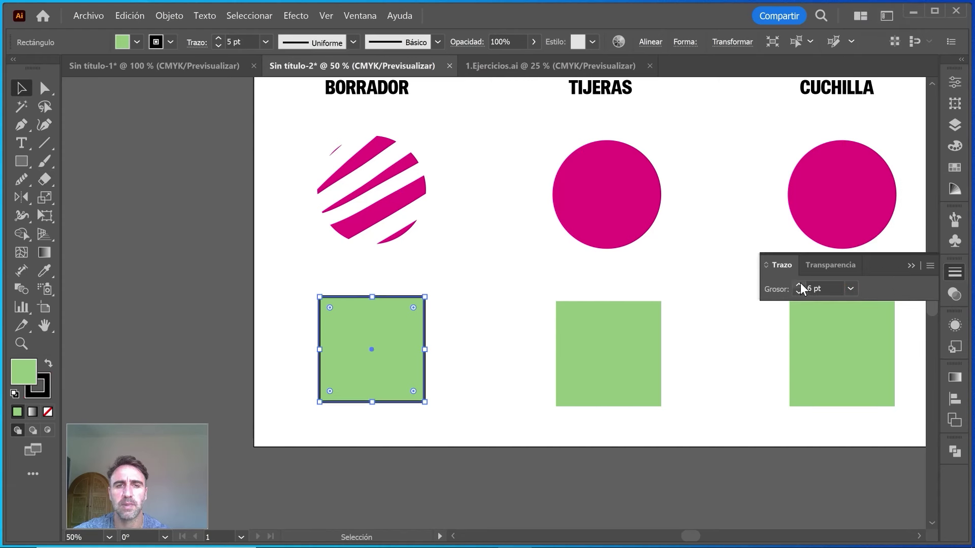
pyautogui.click(800, 284)
pyautogui.click(799, 285)
pyautogui.click(799, 285)
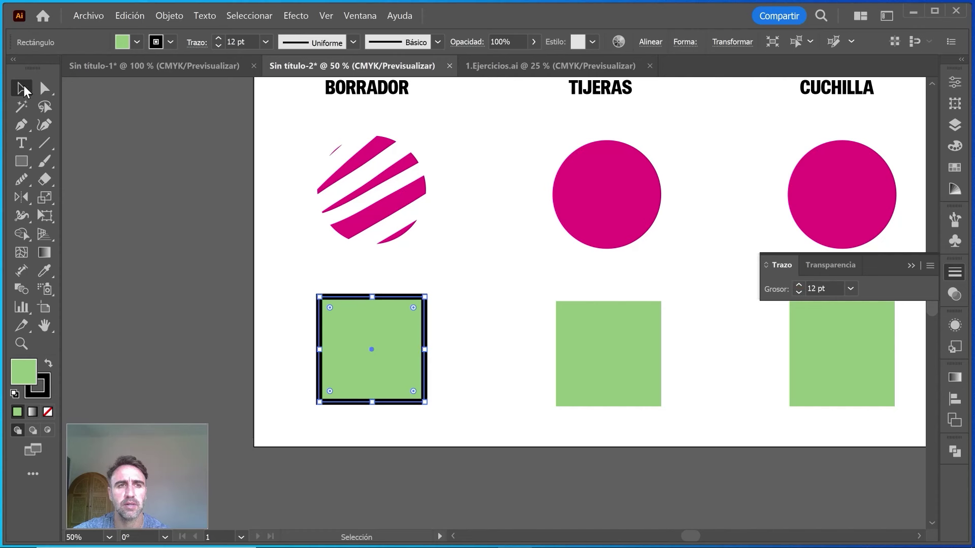
pyautogui.click(485, 305)
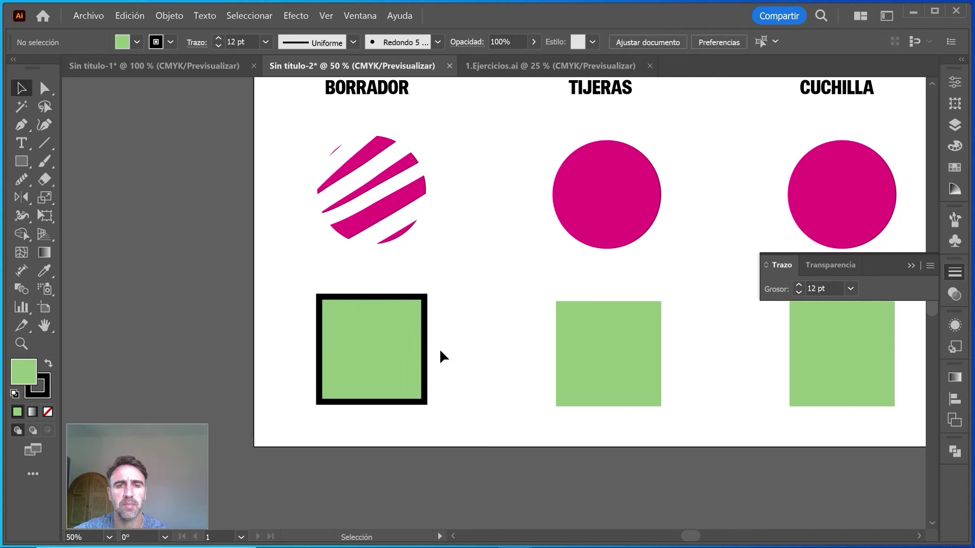
pyautogui.click(45, 179)
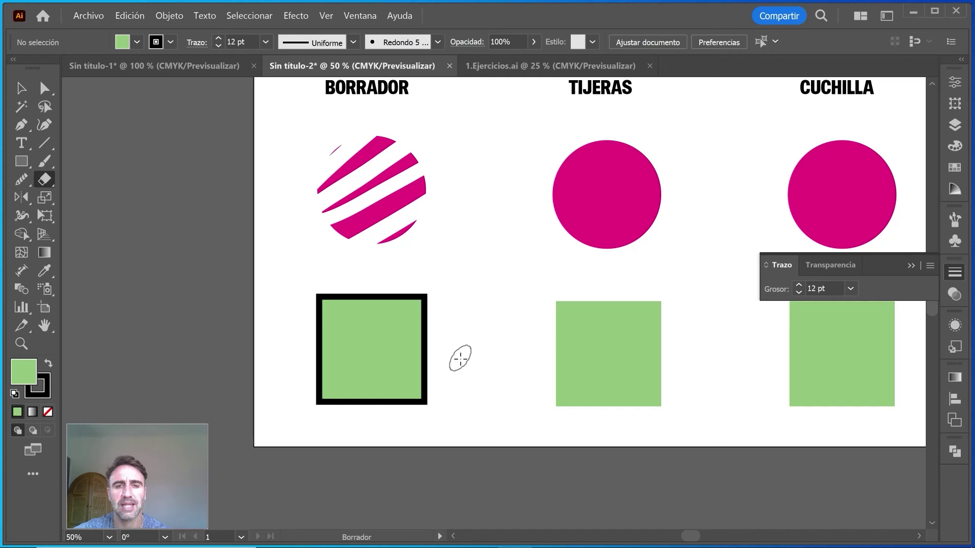
# - Erase a rectangular notch from the framed square's bottom-right corner
pyautogui.moveTo(497, 414)
pyautogui.mouseDown()
pyautogui.moveTo(474, 385)
pyautogui.moveTo(483, 333)
pyautogui.mouseUp()
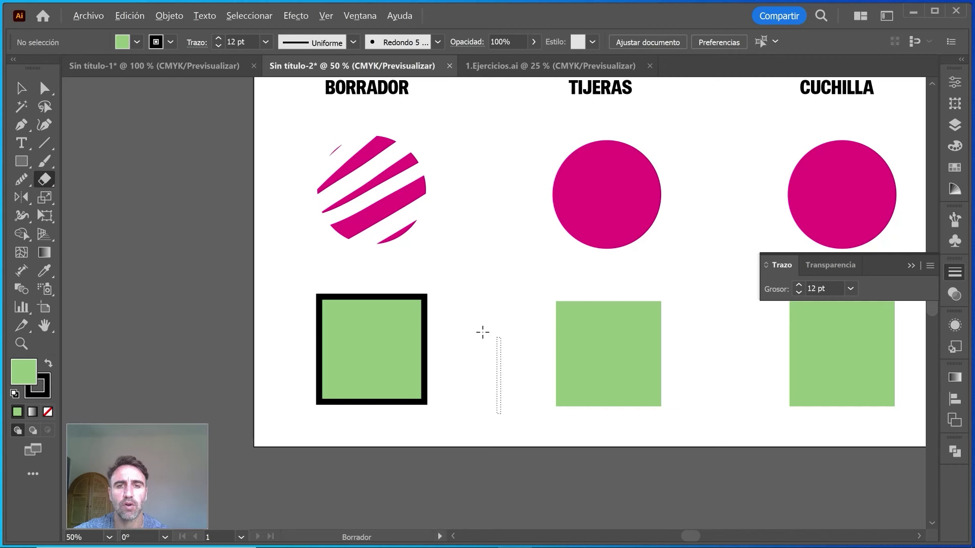
pyautogui.moveTo(483, 332)
pyautogui.mouseDown()
pyautogui.moveTo(450, 367)
pyautogui.moveTo(457, 374)
pyautogui.mouseUp()
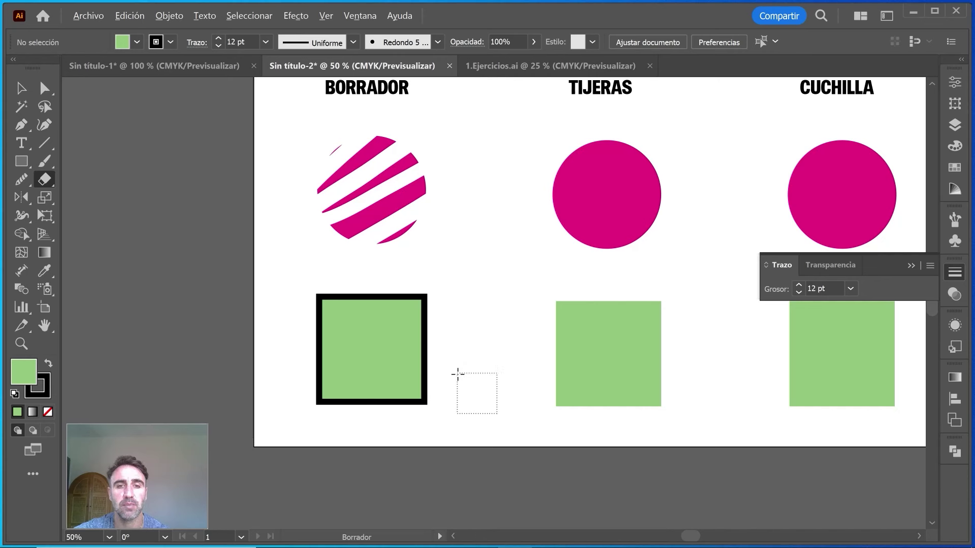
pyautogui.moveTo(458, 374)
pyautogui.mouseDown()
pyautogui.moveTo(459, 319)
pyautogui.moveTo(389, 372)
pyautogui.mouseUp()
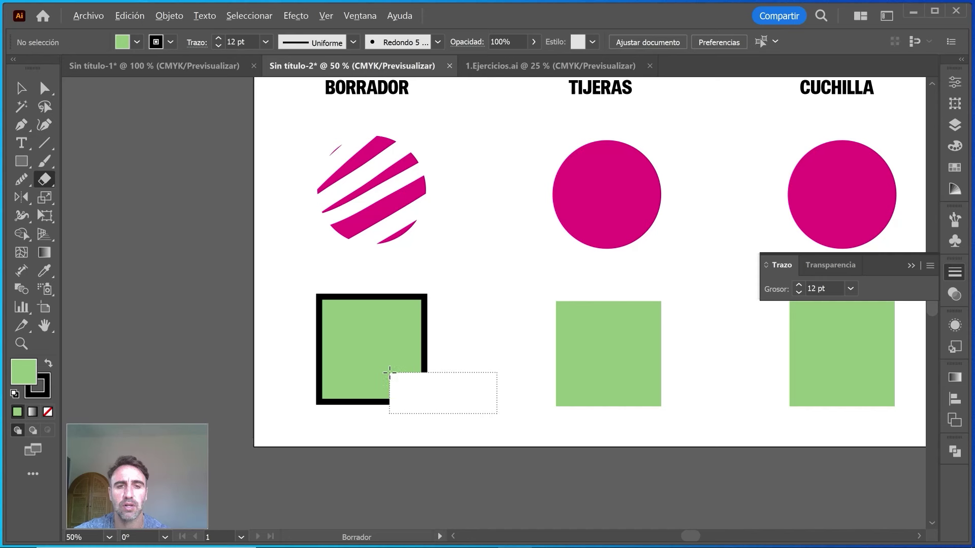
pyautogui.moveTo(389, 372); pyautogui.dragTo(389, 372)
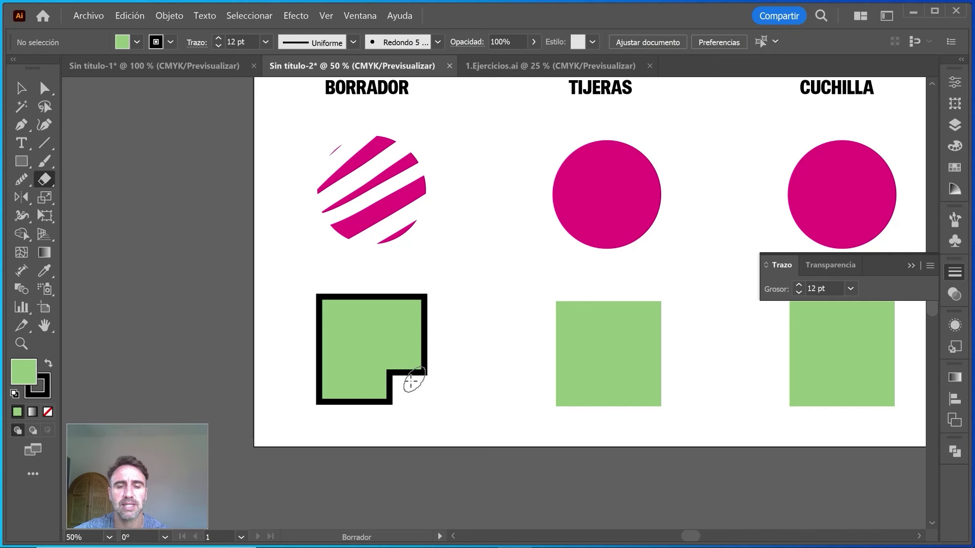
# - Erase a diagonal band through the black-framed BORRADOR square
pyautogui.scroll(1, 400, 388)
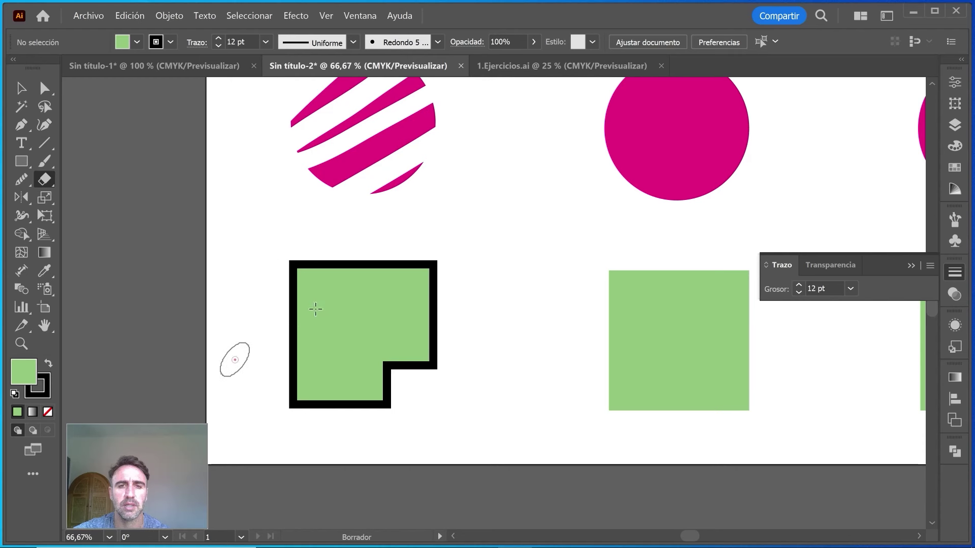
pyautogui.moveTo(294, 327); pyautogui.dragTo(445, 260)
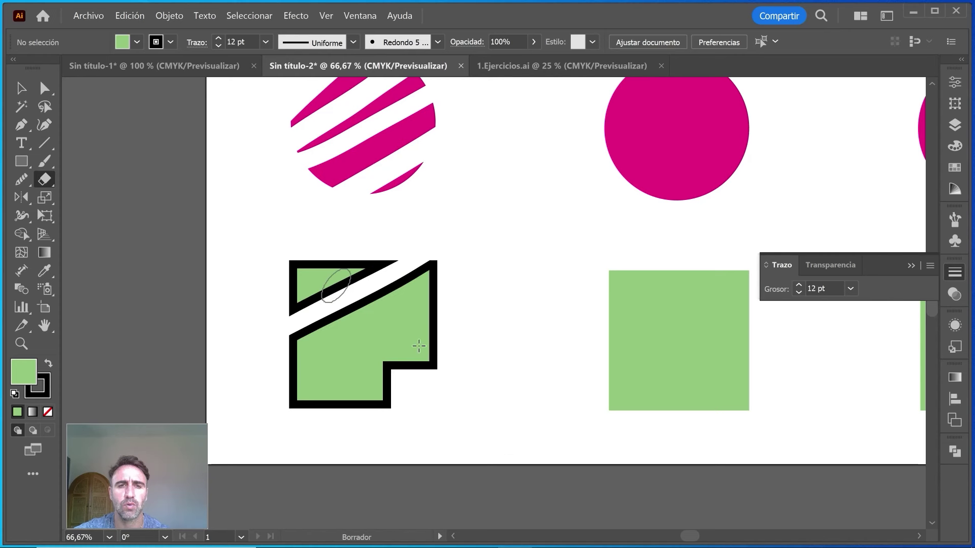
pyautogui.scroll(-2, 261, 394)
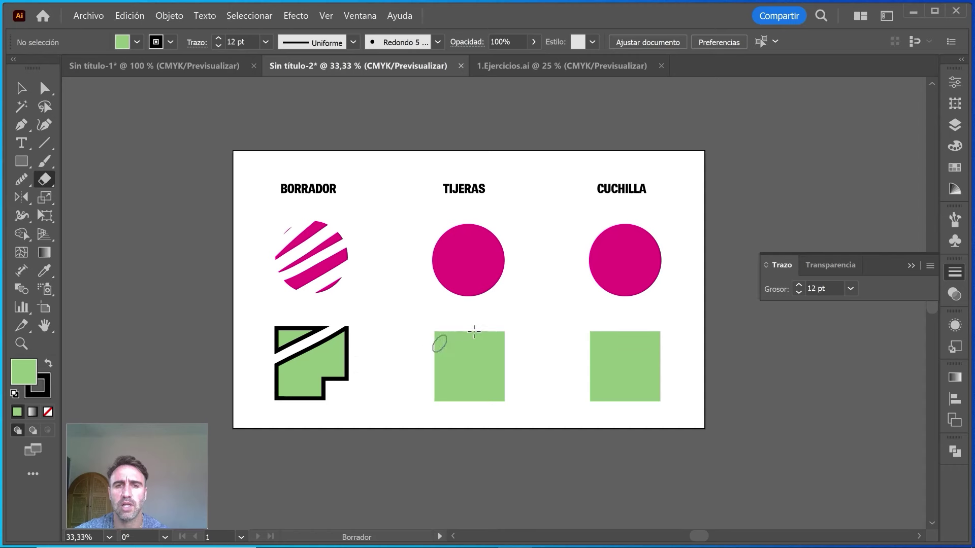
pyautogui.scroll(1, 473, 332)
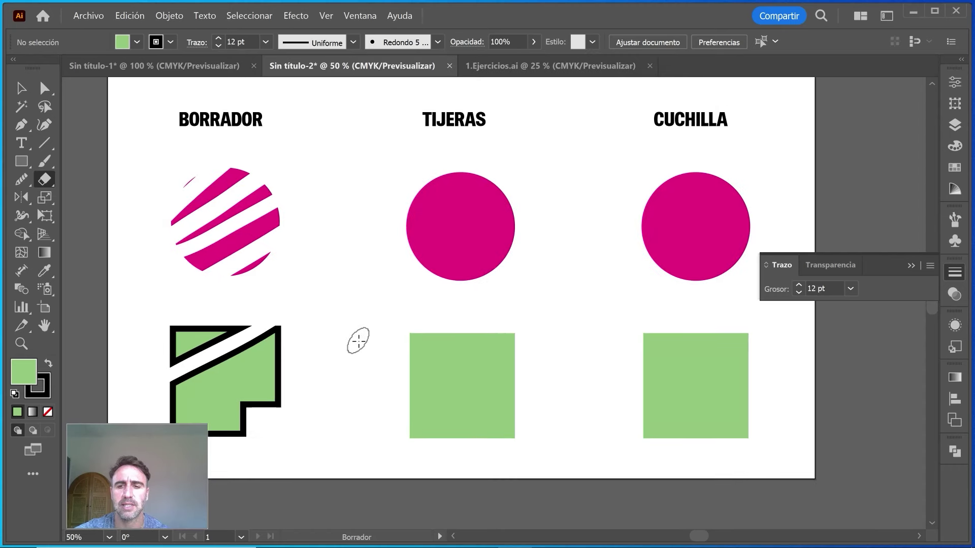
# - Reset the eraser to a round 0°, 100%, 48 pt tip, then try a Scissors cut inside the TIJERAS circle
pyautogui.press('Return')
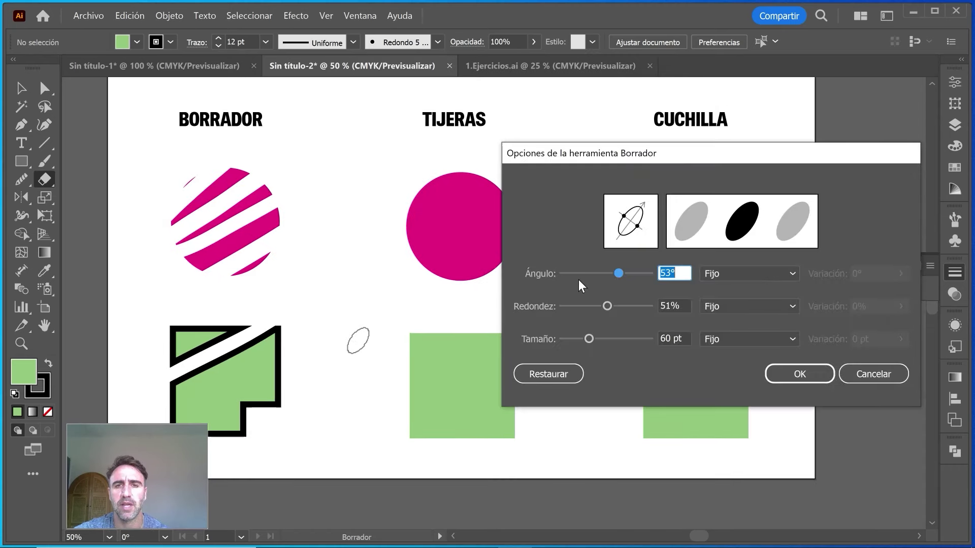
pyautogui.moveTo(682, 269); pyautogui.dragTo(650, 271)
pyautogui.write('0')
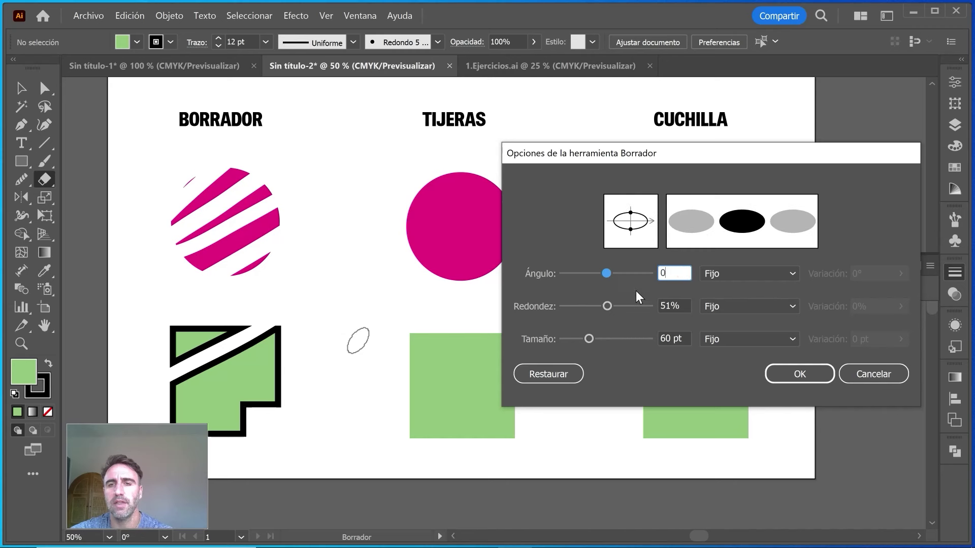
pyautogui.moveTo(607, 306); pyautogui.dragTo(692, 311)
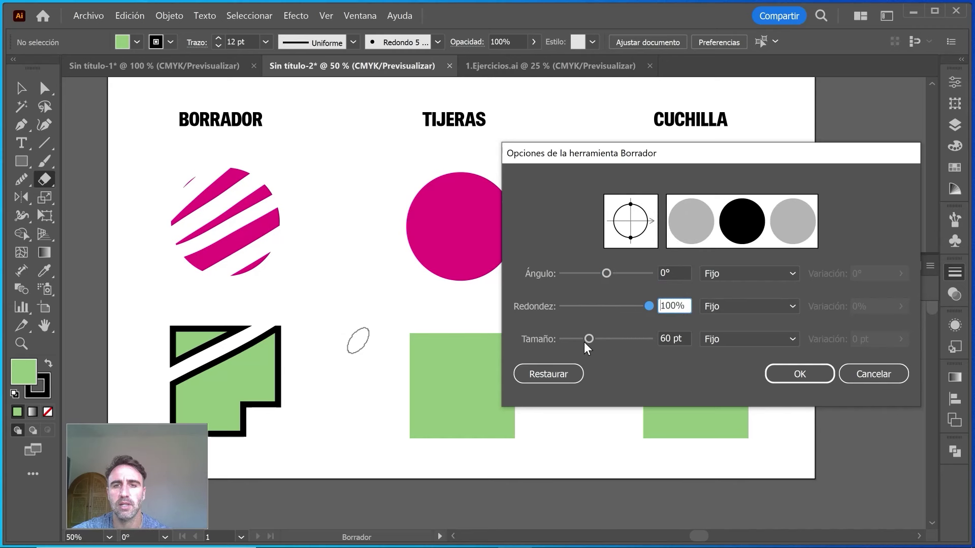
pyautogui.moveTo(588, 338); pyautogui.dragTo(583, 339)
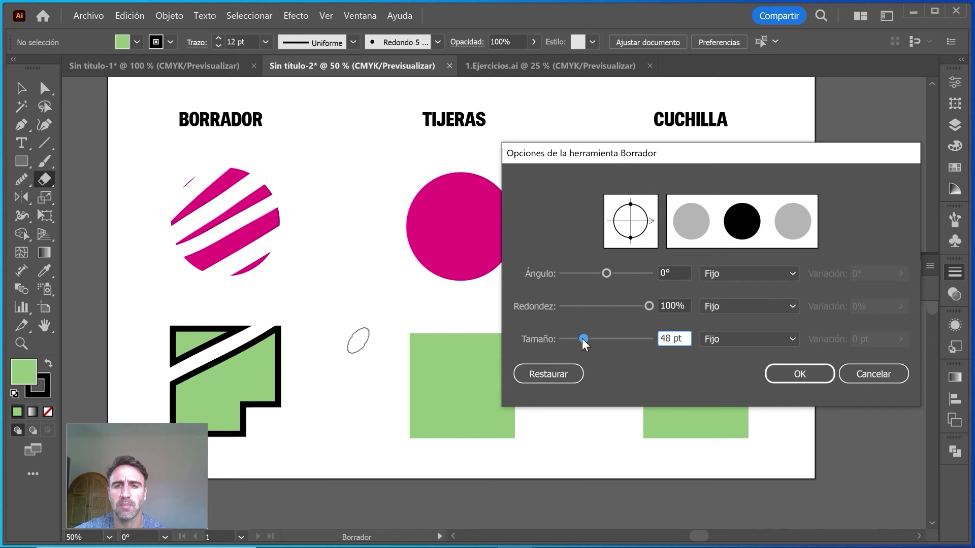
pyautogui.click(801, 376)
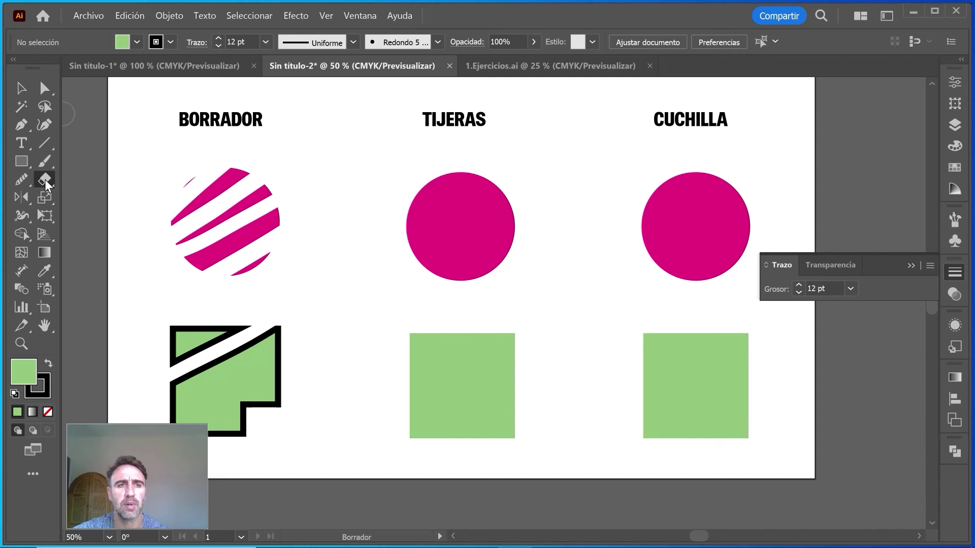
pyautogui.moveTo(45, 178); pyautogui.dragTo(125, 198)
pyautogui.click(448, 209)
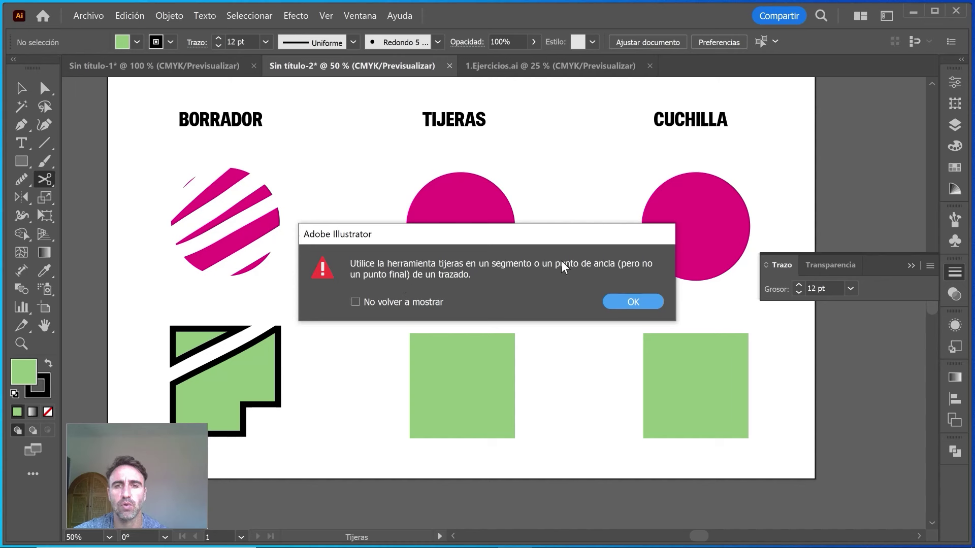
# - Dismiss the Scissors warning that cuts must land on a segment or anchor point
pyautogui.click(614, 302)
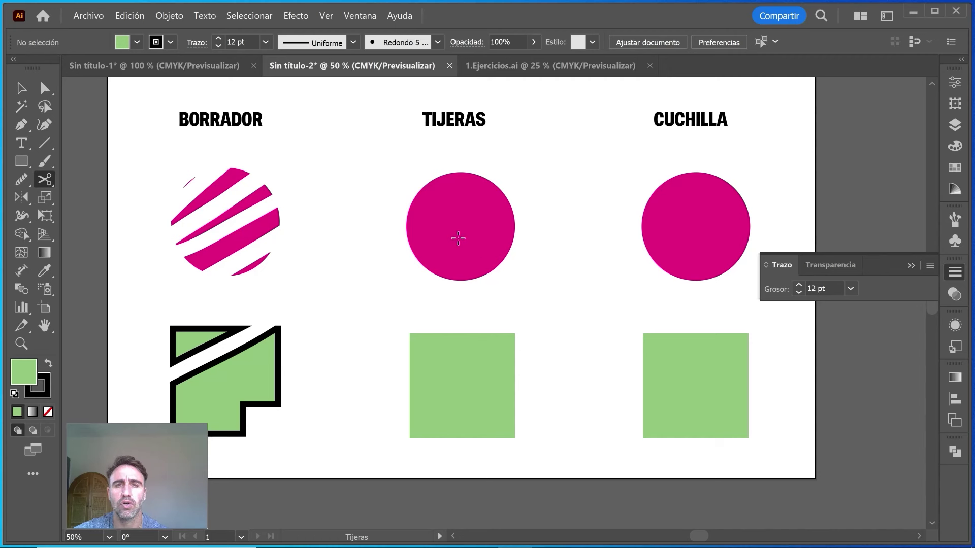
# - Give the TIJERAS circle a 7 pt black stroke
pyautogui.press('v')
pyautogui.click(470, 249)
pyautogui.click(472, 251)
pyautogui.click(849, 289)
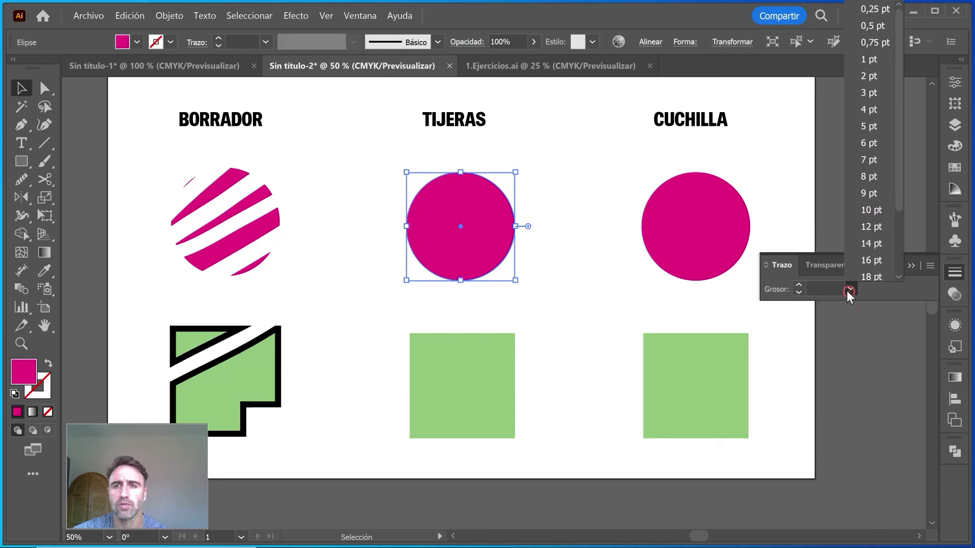
pyautogui.click(869, 160)
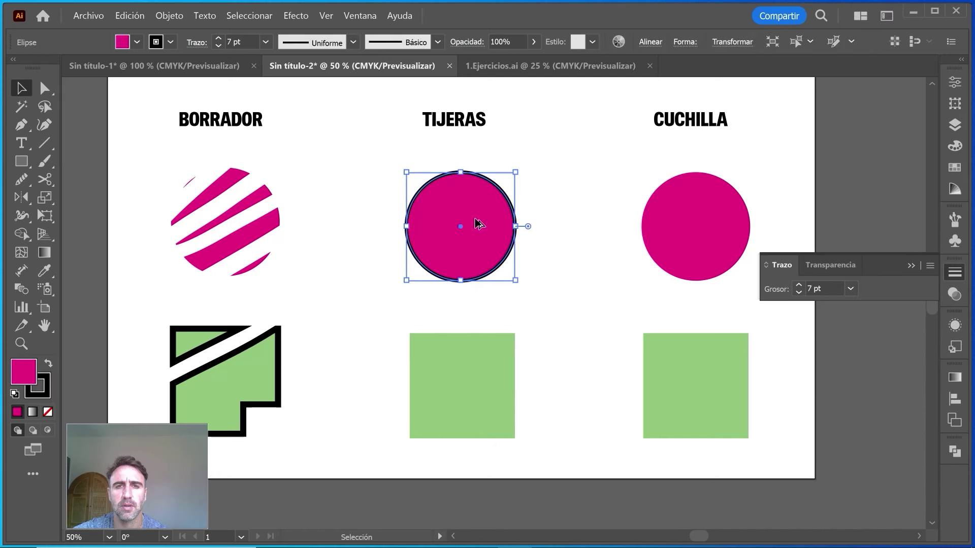
pyautogui.scroll(1, 475, 224)
pyautogui.scroll(2, 477, 223)
pyautogui.scroll(1, 477, 222)
pyautogui.scroll(-1, 476, 222)
pyautogui.scroll(-1, 458, 218)
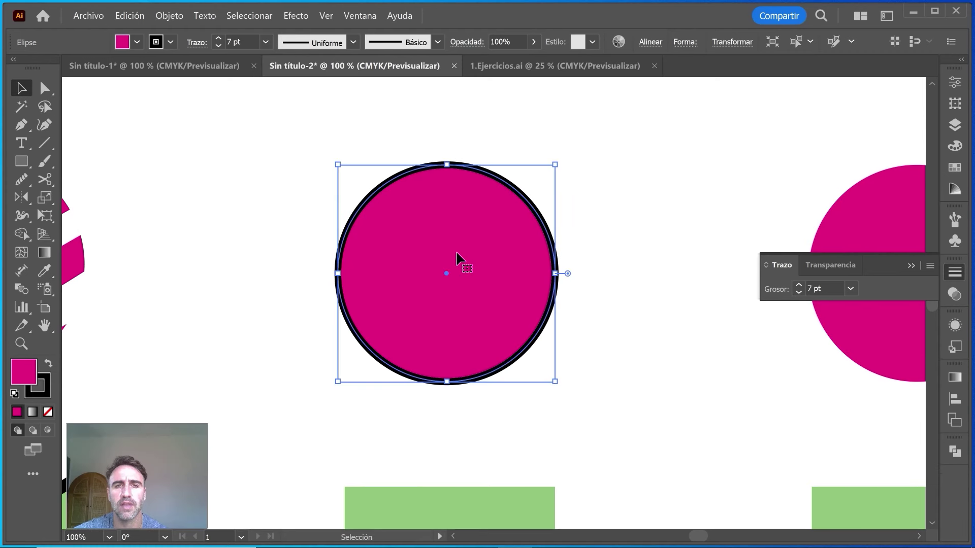
# - Cut the TIJERAS circle with Scissors at its left and right anchor points
pyautogui.click(45, 179)
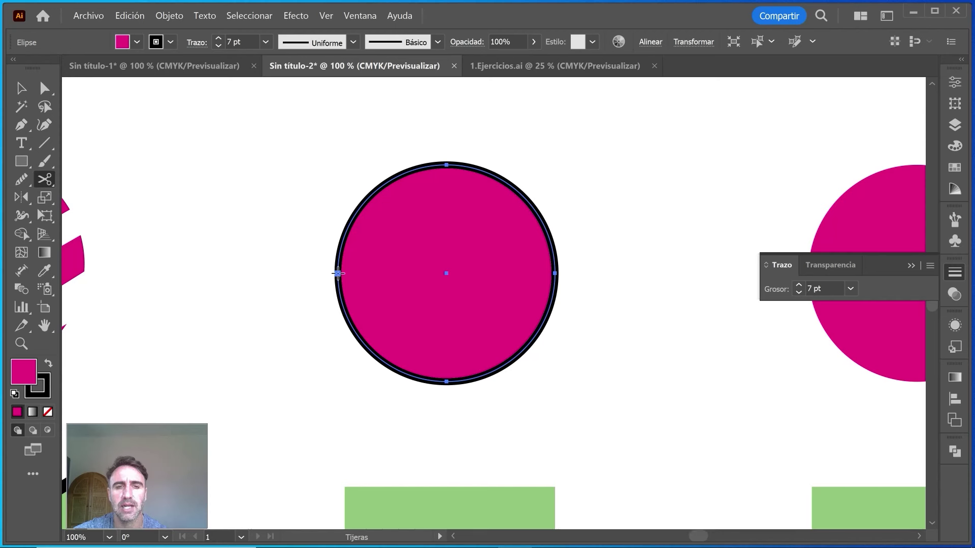
pyautogui.click(338, 273)
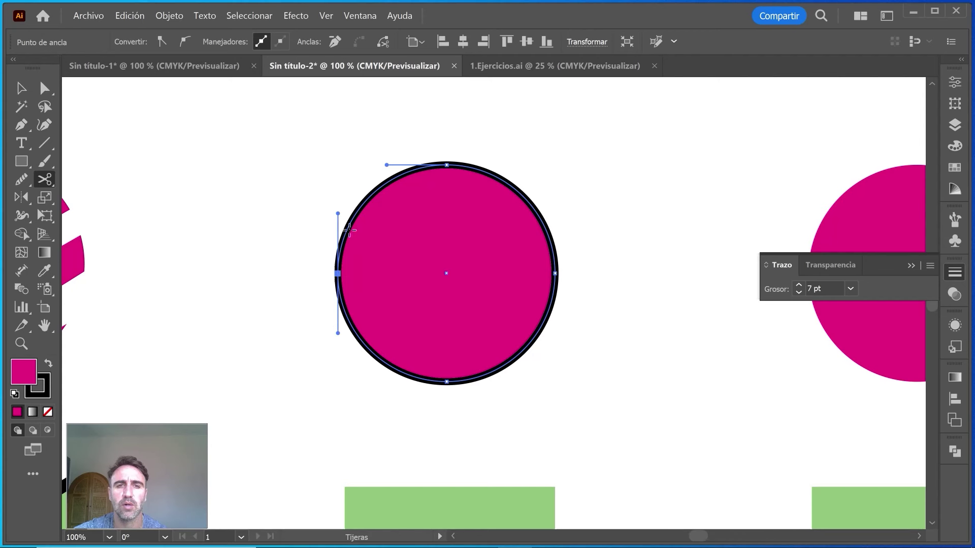
pyautogui.click(337, 273)
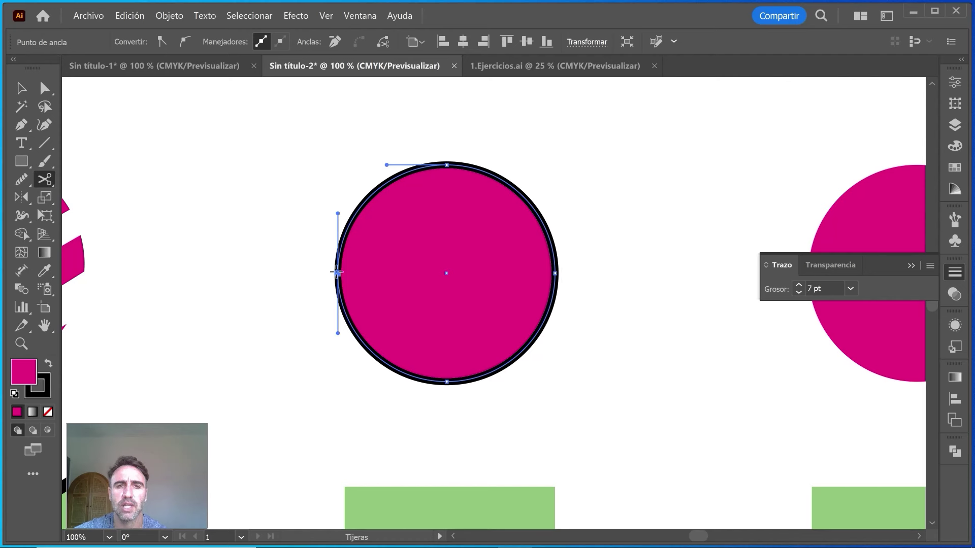
pyautogui.click(554, 273)
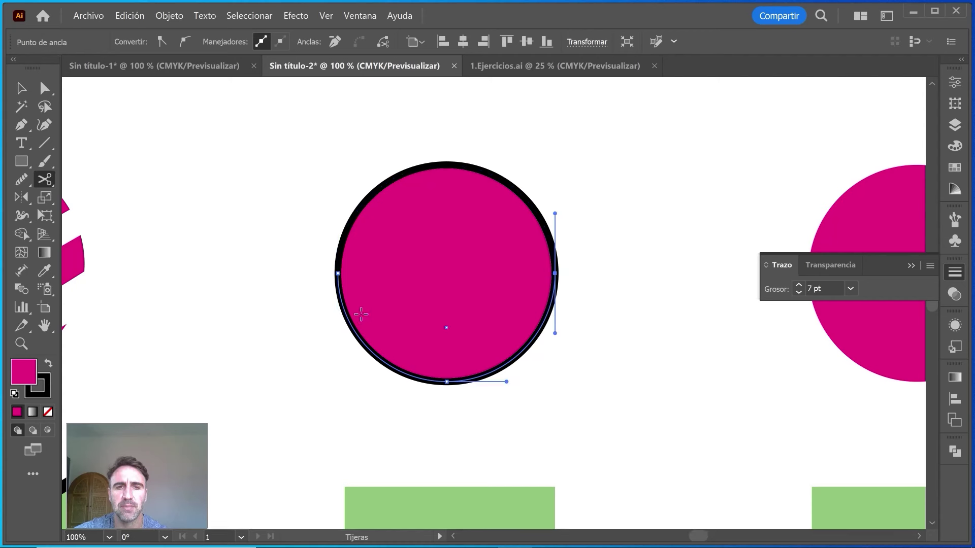
pyautogui.press('v')
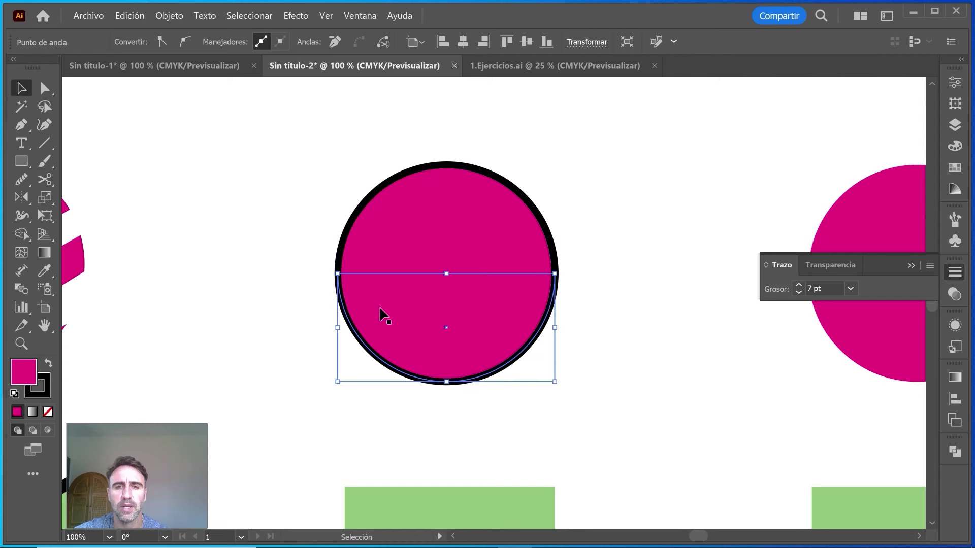
# - Pull the circle's lower half down and snip the top half's outline near its upper left
pyautogui.moveTo(363, 344); pyautogui.dragTo(365, 359)
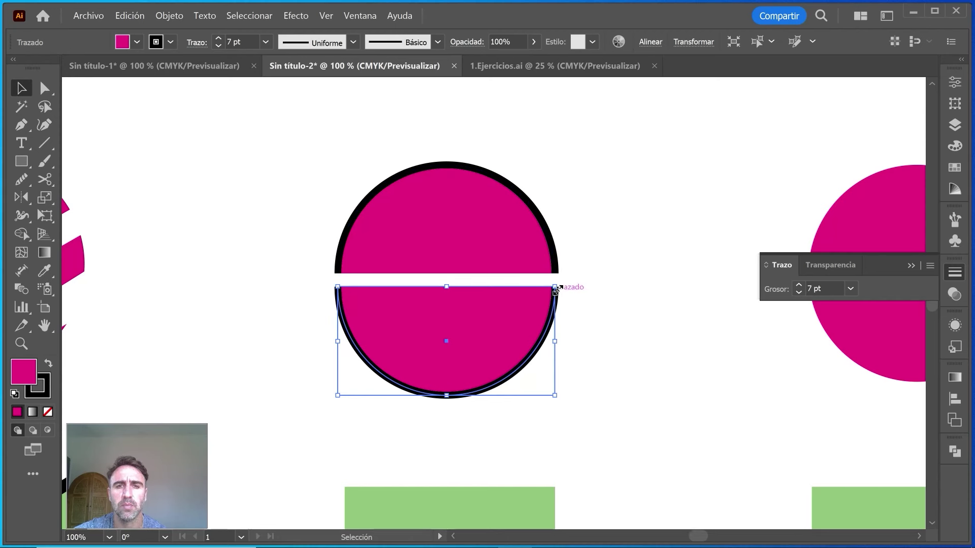
pyautogui.click(44, 179)
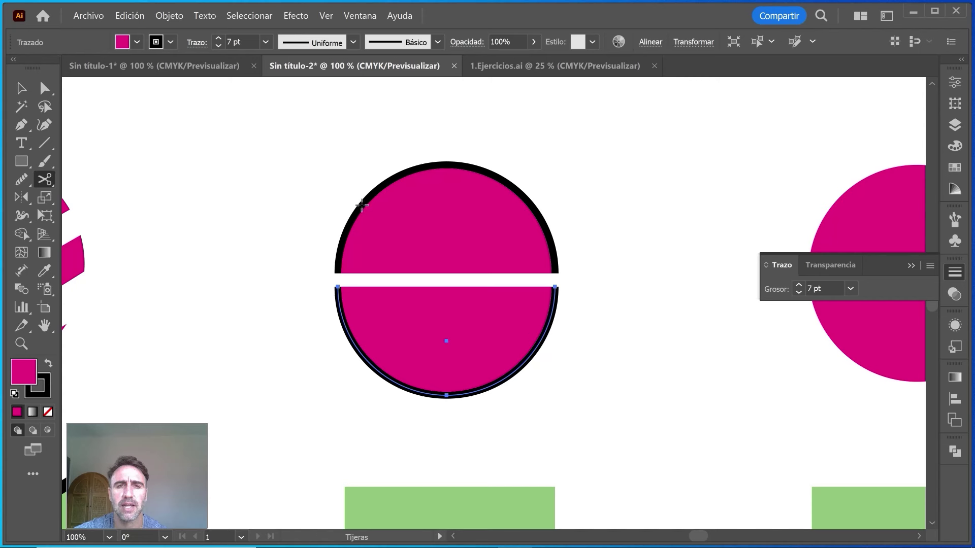
pyautogui.click(362, 205)
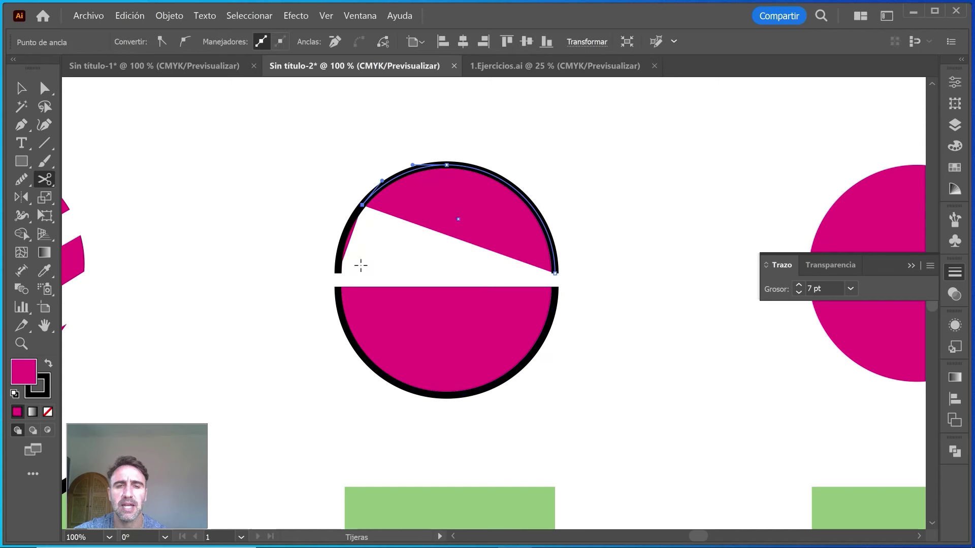
# - Move the small snipped arc off to the left, detached beside the circle
pyautogui.press('v')
pyautogui.click(348, 232)
pyautogui.moveTo(348, 232); pyautogui.dragTo(293, 212)
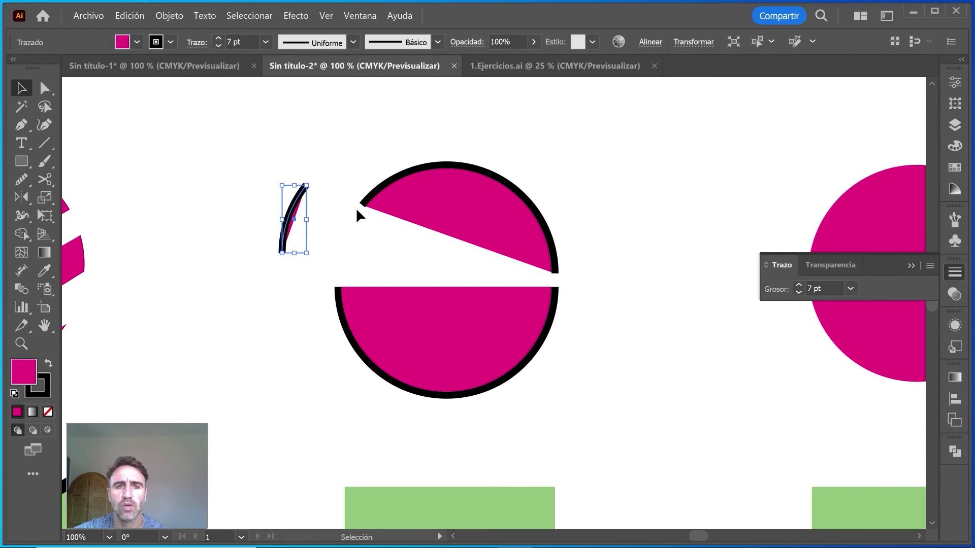
pyautogui.moveTo(294, 206)
pyautogui.mouseDown()
pyautogui.moveTo(326, 226)
pyautogui.moveTo(322, 209)
pyautogui.moveTo(364, 236)
pyautogui.moveTo(307, 175)
pyautogui.moveTo(320, 213)
pyautogui.mouseUp()
pyautogui.click(394, 238)
pyautogui.click(585, 239)
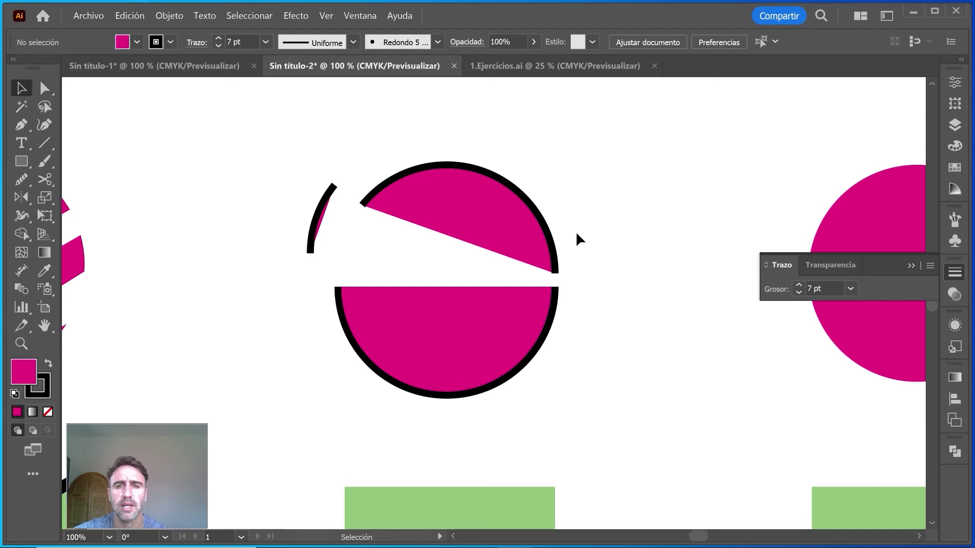
# - Snip the TIJERAS square's top edge and give the square an 8 pt CA133B crimson border
pyautogui.scroll(-2, 575, 231)
pyautogui.scroll(-6, 576, 231)
pyautogui.click(439, 312)
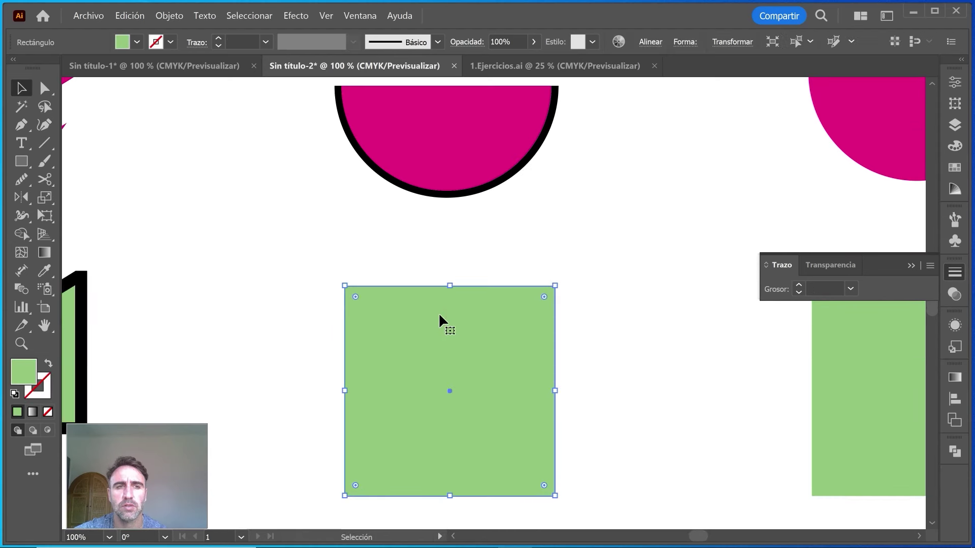
pyautogui.click(45, 179)
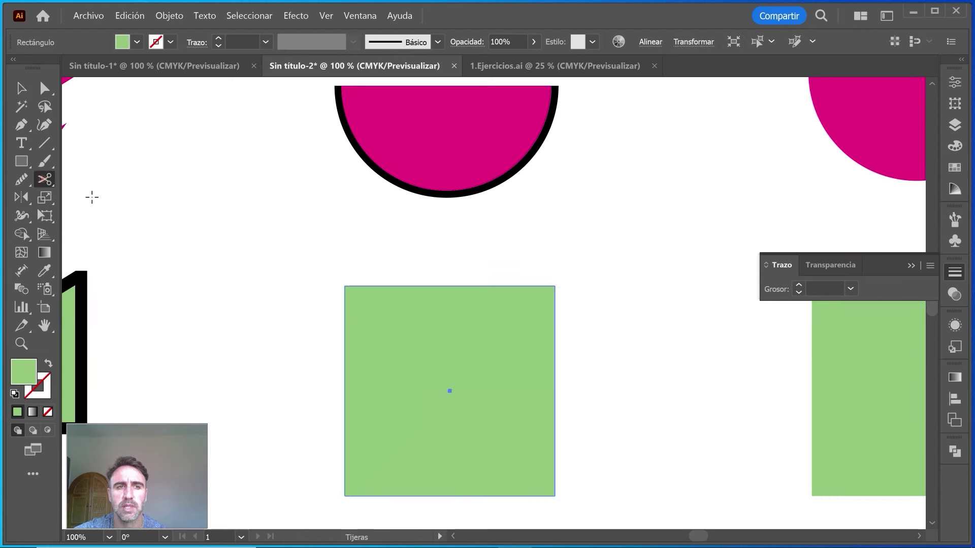
pyautogui.click(447, 285)
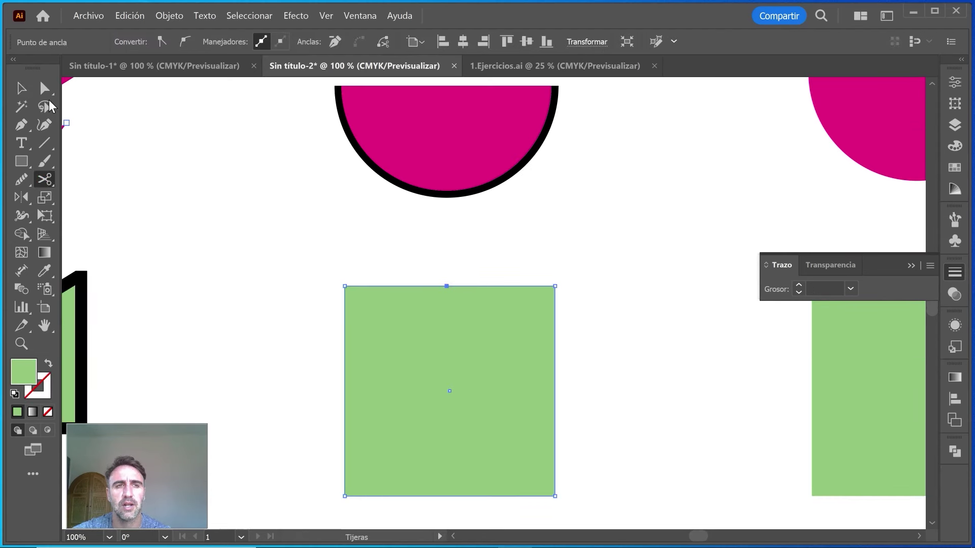
pyautogui.click(21, 88)
pyautogui.click(44, 386)
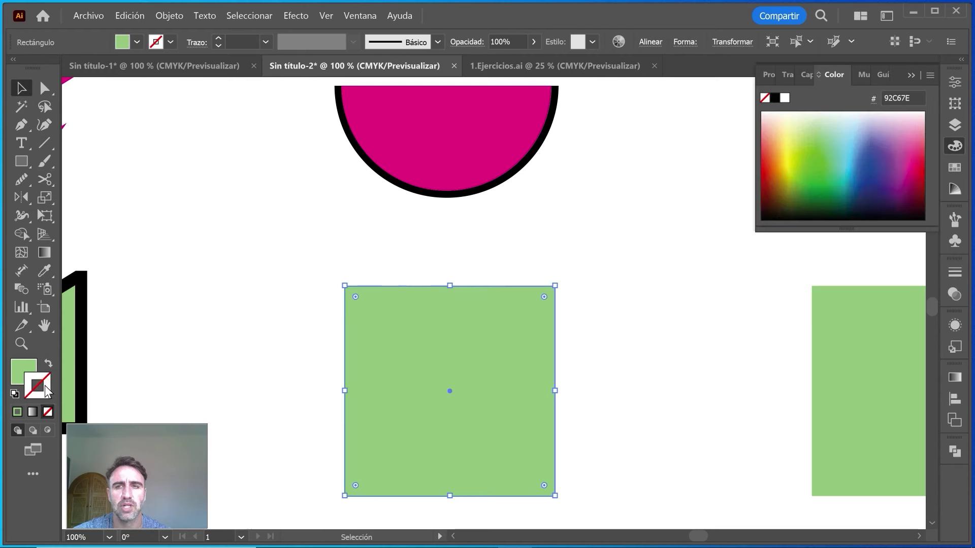
pyautogui.click(922, 171)
pyautogui.click(219, 38)
pyautogui.click(218, 38)
pyautogui.click(218, 38)
# - Cut the square's top and bottom edges and shift the right piece right to open a diagonal gap
pyautogui.click(44, 179)
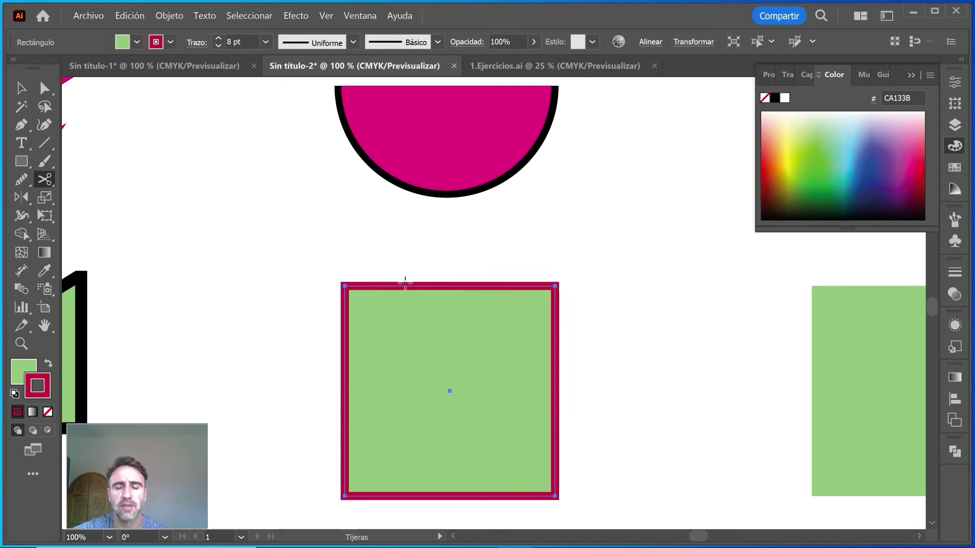
pyautogui.click(493, 287)
pyautogui.click(374, 496)
pyautogui.press('v')
pyautogui.moveTo(533, 500); pyautogui.dragTo(576, 500)
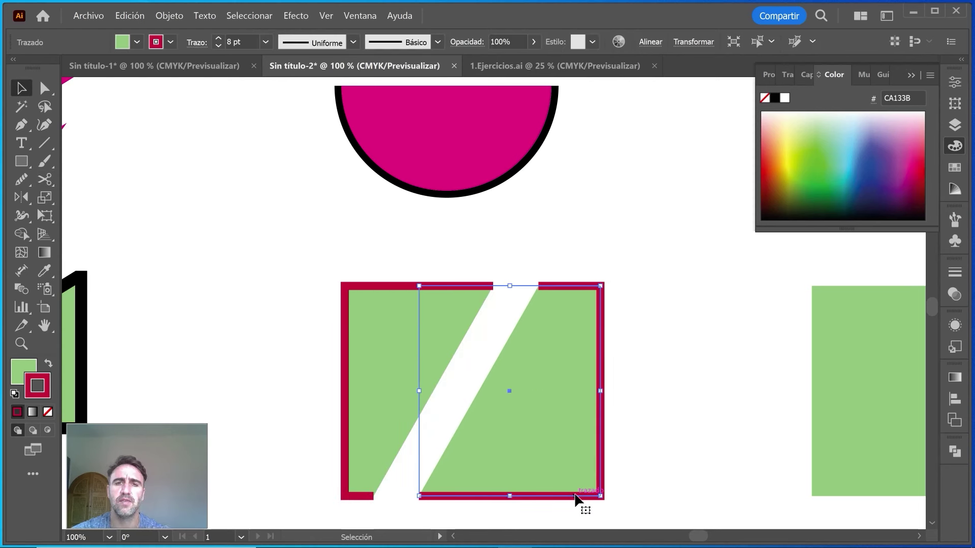
pyautogui.hotkey('ctrl', 'shift', 'a')
pyautogui.hotkey('ctrl', '-')
pyautogui.hotkey('ctrl', '-')
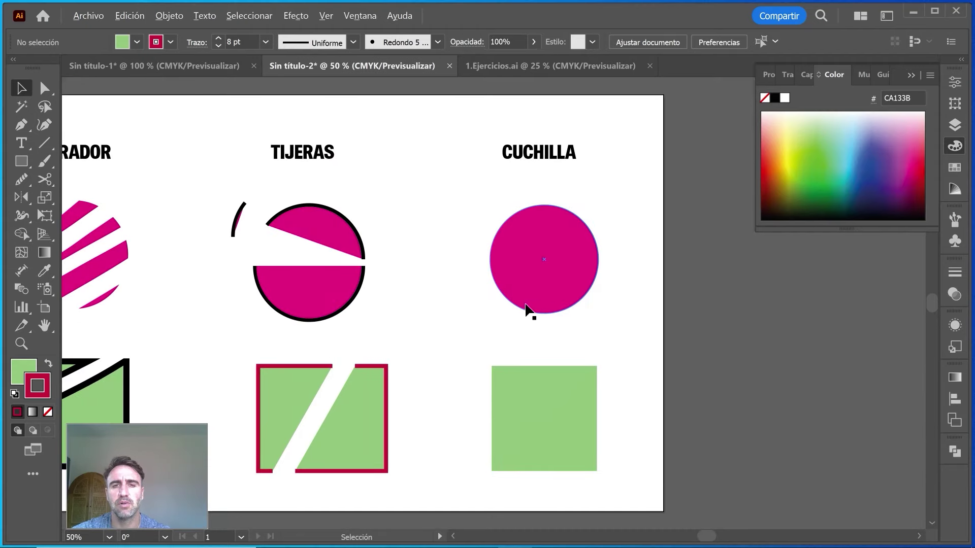
# - Slice the CUCHILLA circle along a curved line with the Knife tool
pyautogui.scroll(1, 577, 226)
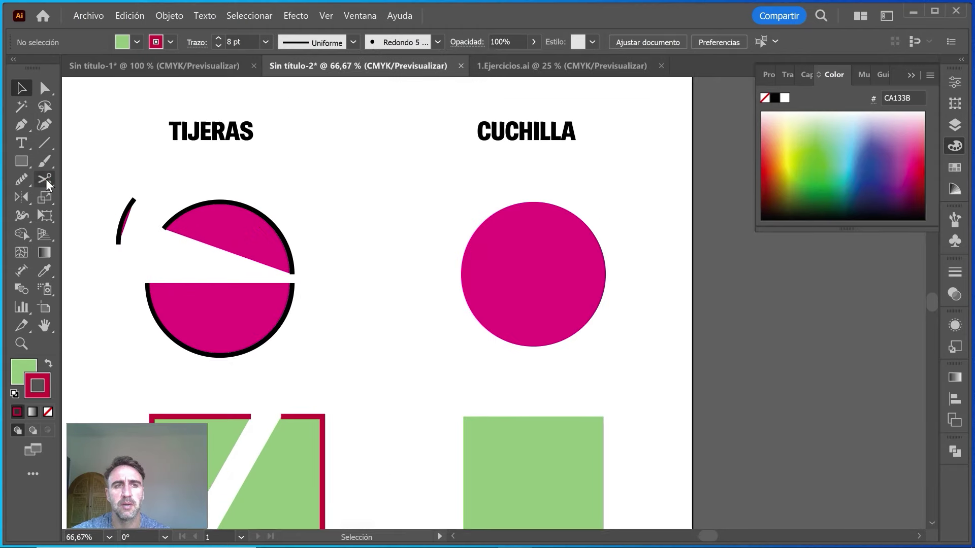
pyautogui.click(45, 179)
pyautogui.rightClick(46, 181)
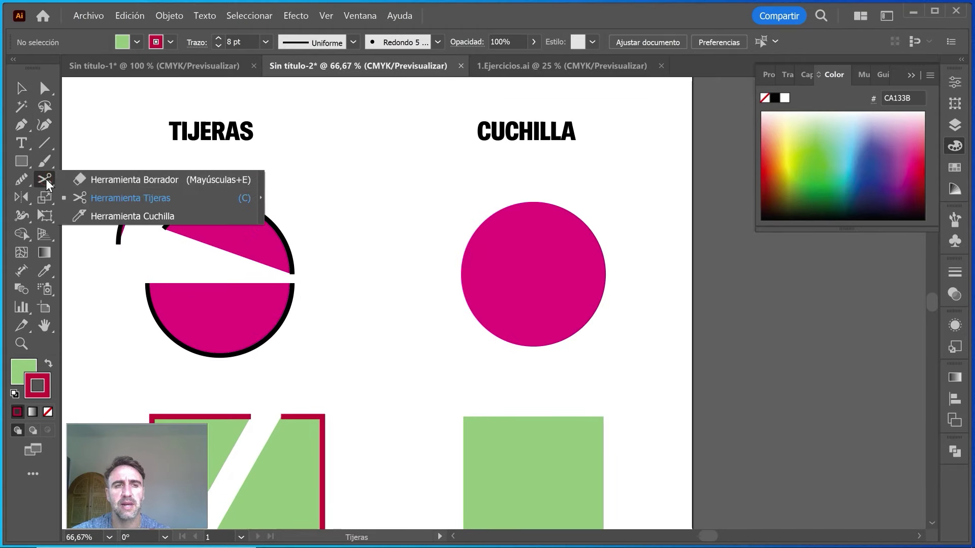
pyautogui.click(136, 218)
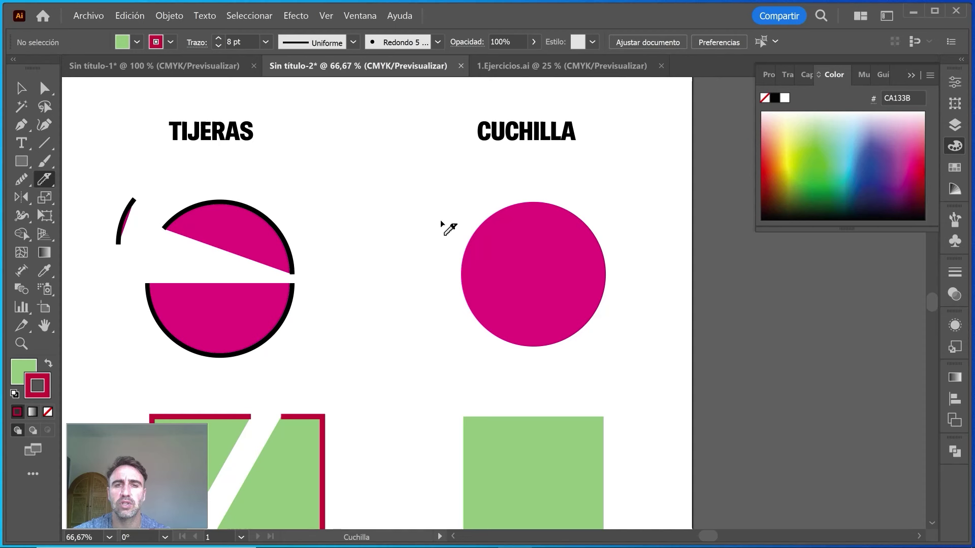
pyautogui.moveTo(440, 220); pyautogui.dragTo(604, 344)
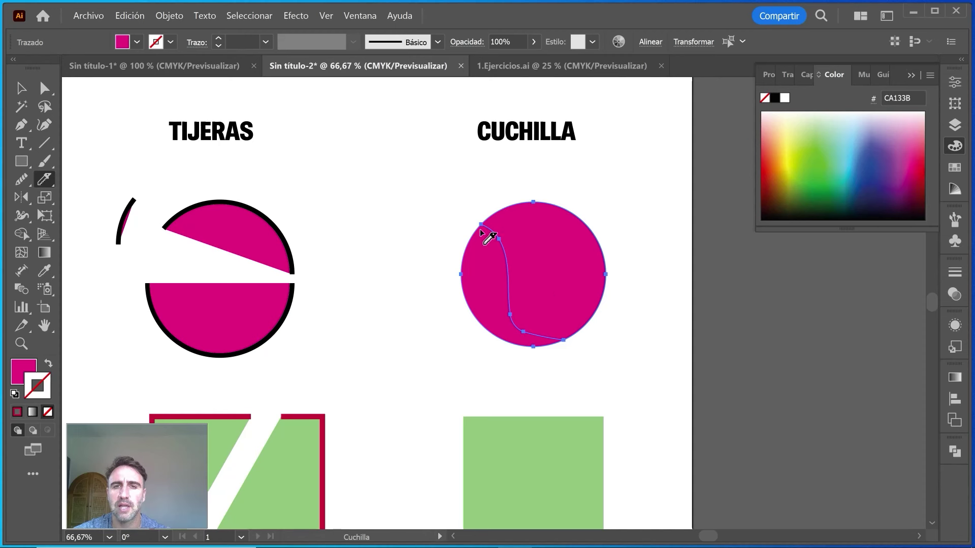
# - Move the right circle piece up and right to open a white gap
pyautogui.press('v')
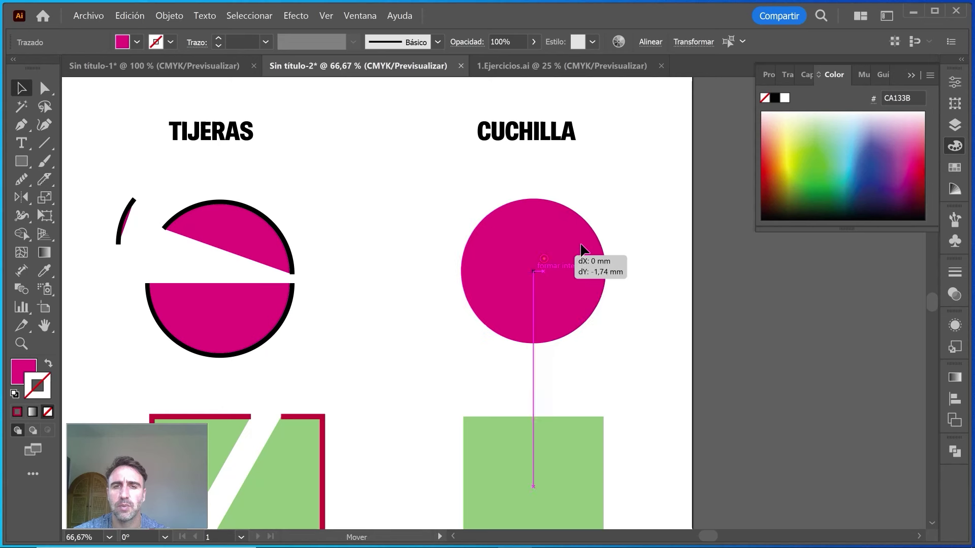
pyautogui.click(655, 299)
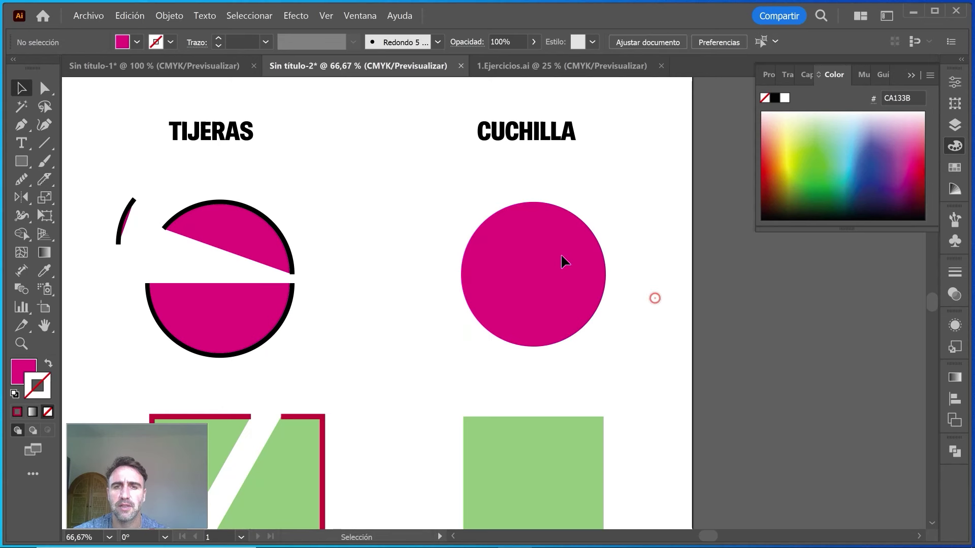
pyautogui.click(560, 255)
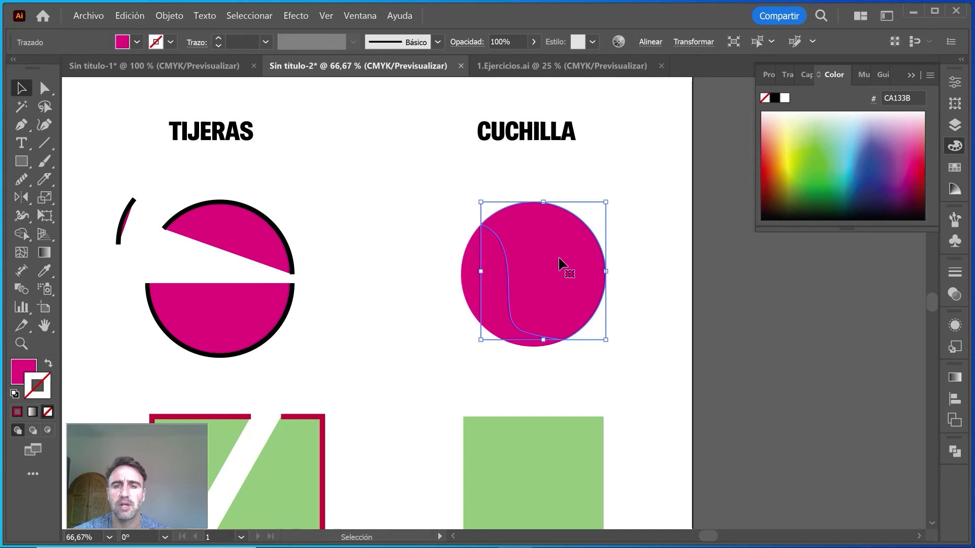
pyautogui.moveTo(560, 255)
pyautogui.mouseDown()
pyautogui.moveTo(588, 260)
pyautogui.moveTo(581, 254)
pyautogui.mouseUp()
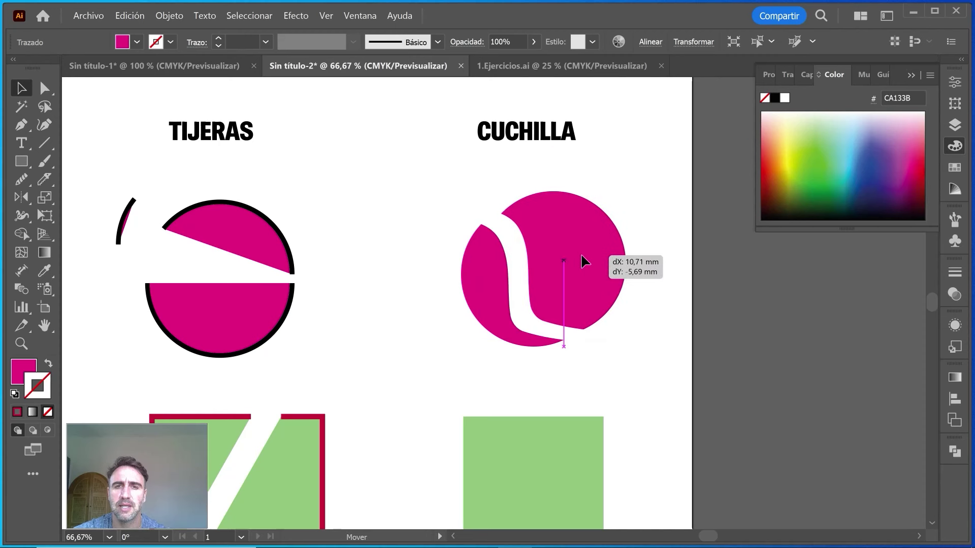
pyautogui.click(647, 266)
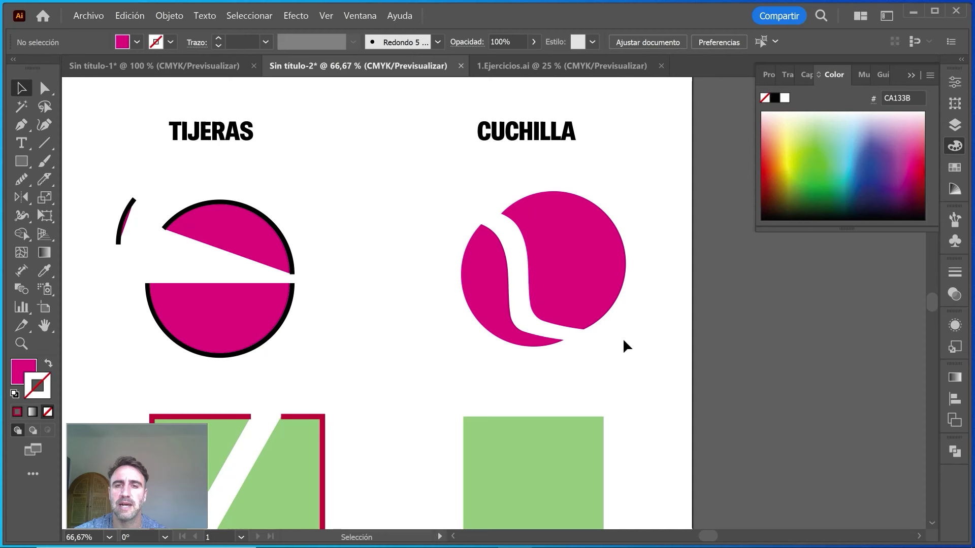
pyautogui.moveTo(566, 274); pyautogui.dragTo(557, 285)
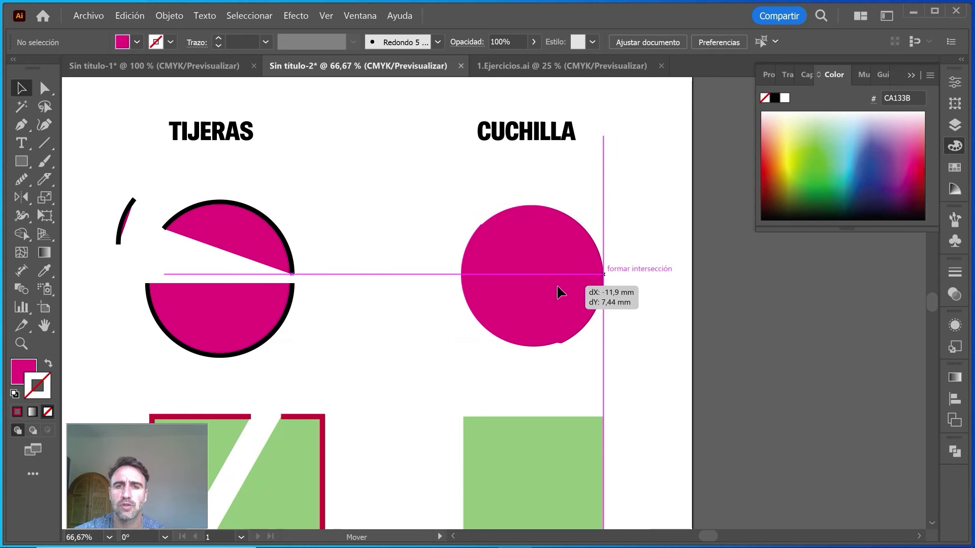
pyautogui.moveTo(556, 285); pyautogui.dragTo(574, 271)
pyautogui.scroll(-1, 654, 303)
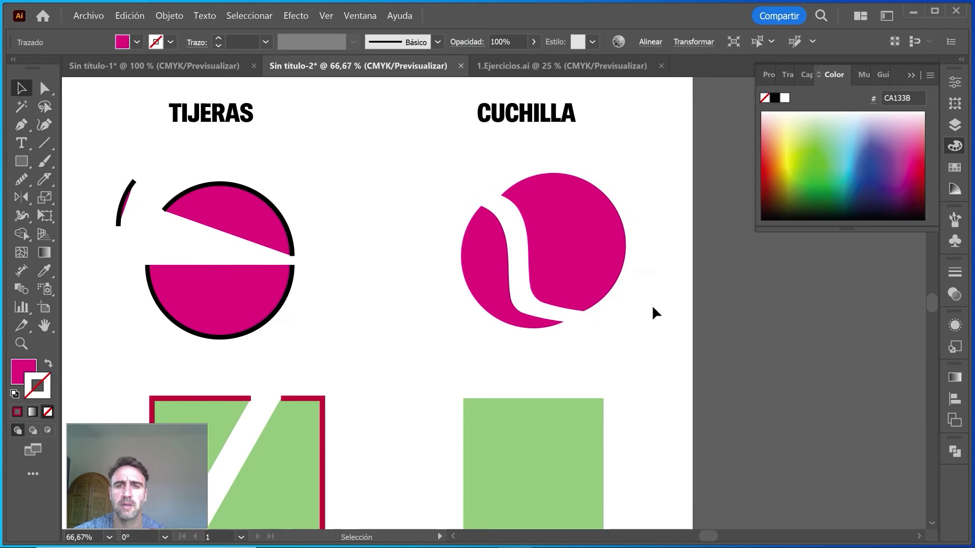
# - Give the CUCHILLA green square a 10 pt crimson stroke
pyautogui.scroll(-4, 654, 312)
pyautogui.scroll(-1, 576, 344)
pyautogui.click(577, 339)
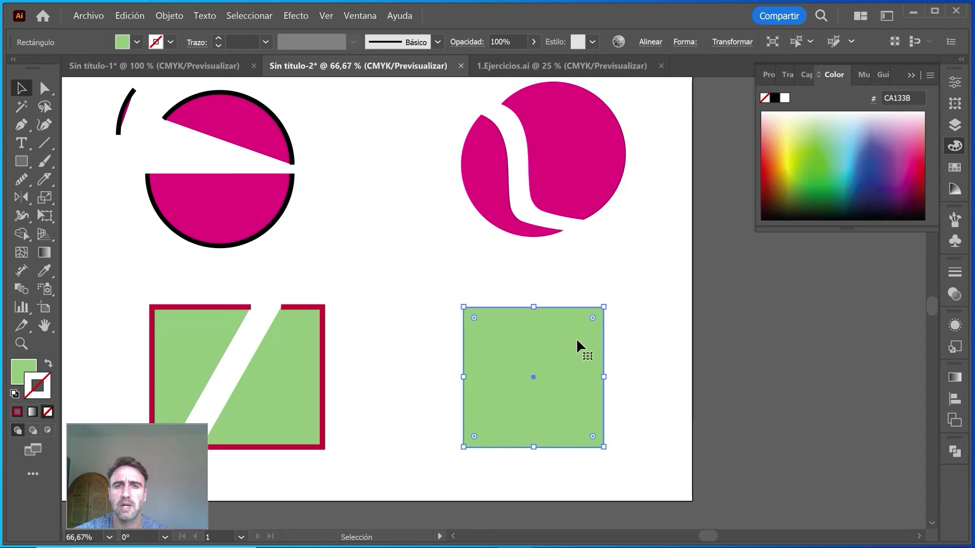
pyautogui.click(266, 42)
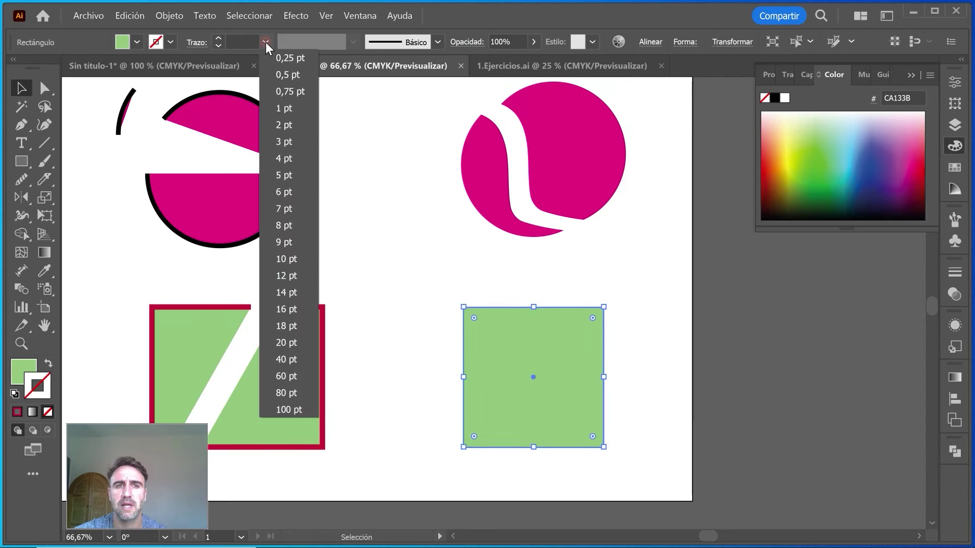
pyautogui.click(285, 259)
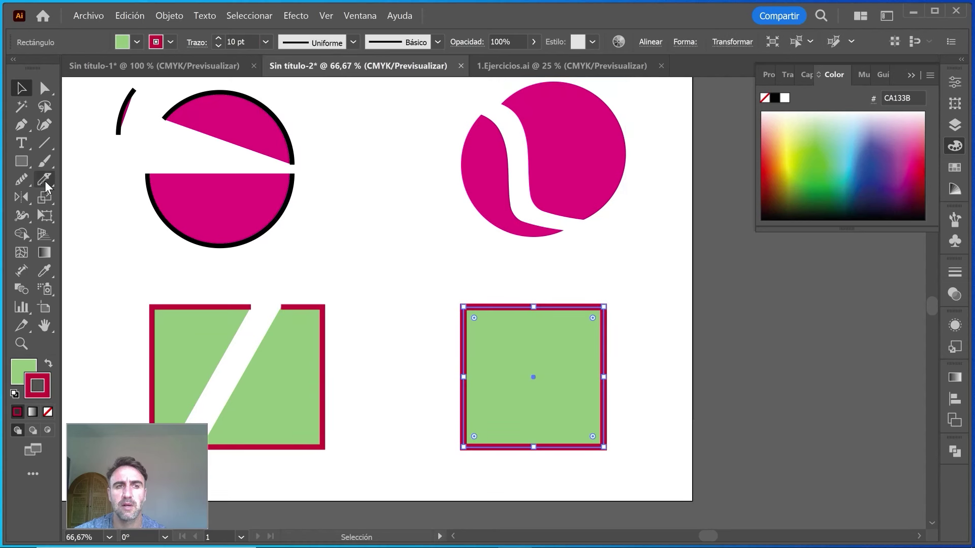
# - Knife-cut the square along a wavy line and shift its right piece right
pyautogui.click(45, 181)
pyautogui.moveTo(510, 279); pyautogui.dragTo(590, 481)
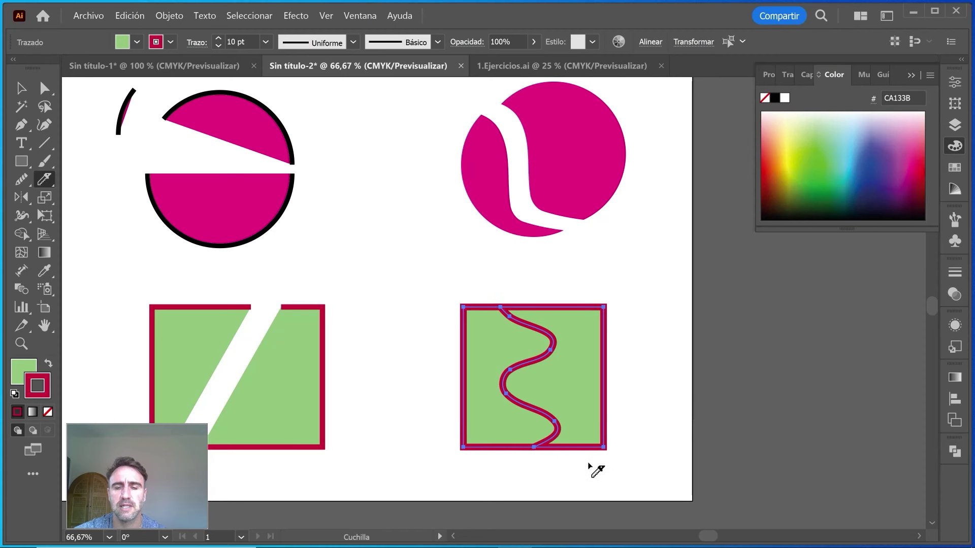
pyautogui.press('v')
pyautogui.click(656, 405)
pyautogui.click(596, 378)
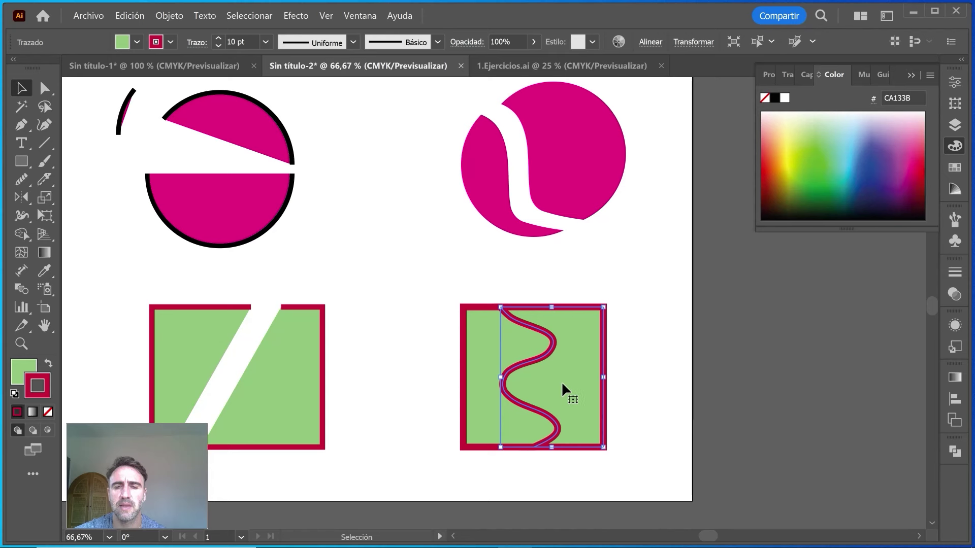
pyautogui.moveTo(560, 381); pyautogui.dragTo(602, 382)
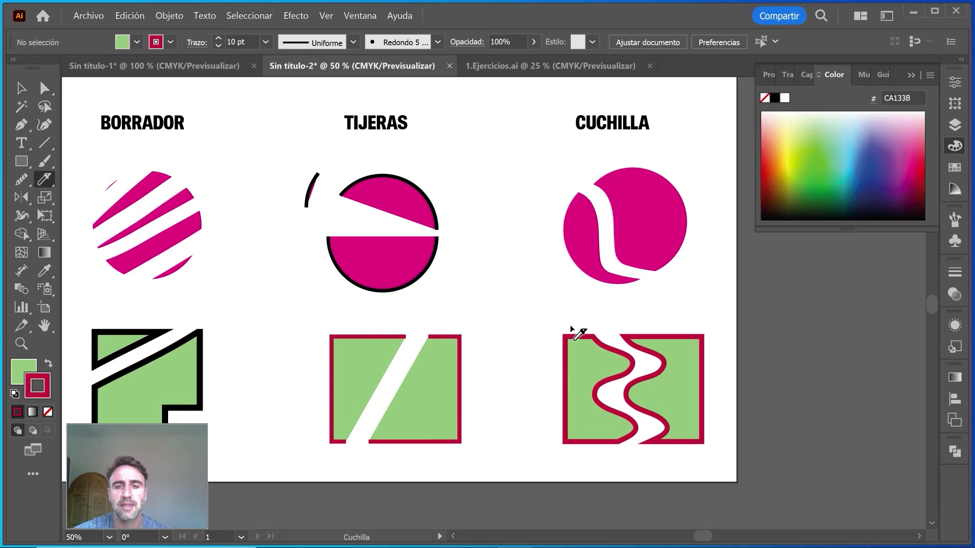
pyautogui.hscroll(-3, 533, 325)
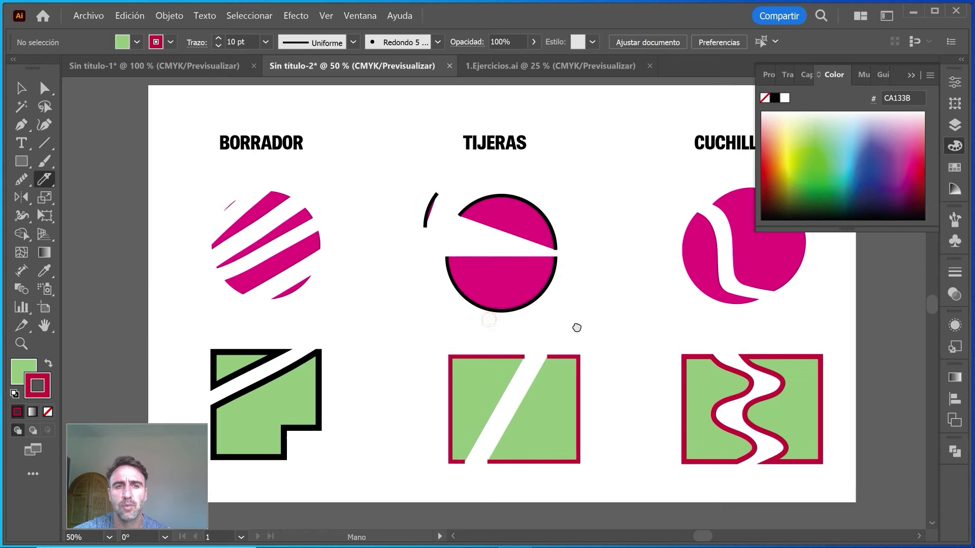